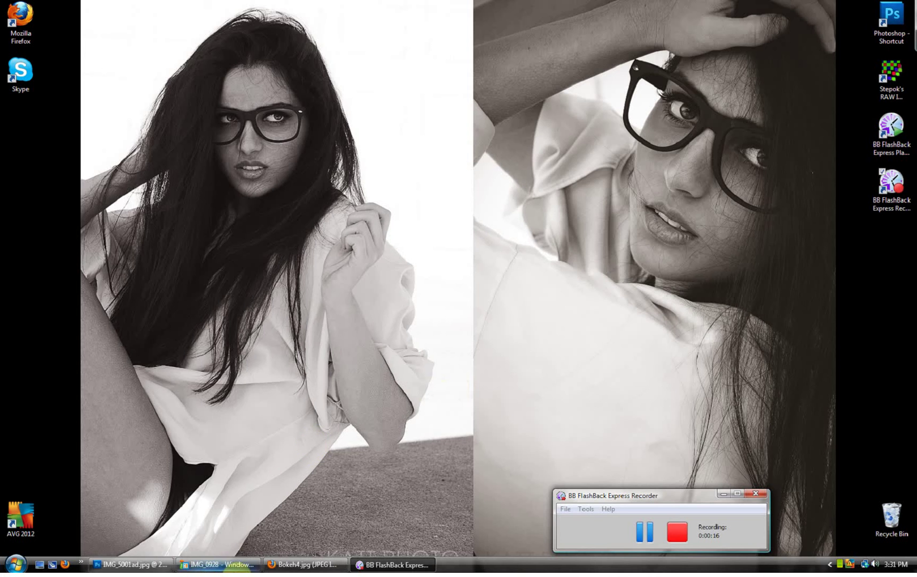
Switch to Photoshop with the IMG_5001ad.jpg portrait open
mouse_move(288, 570)
left_click(131, 565)
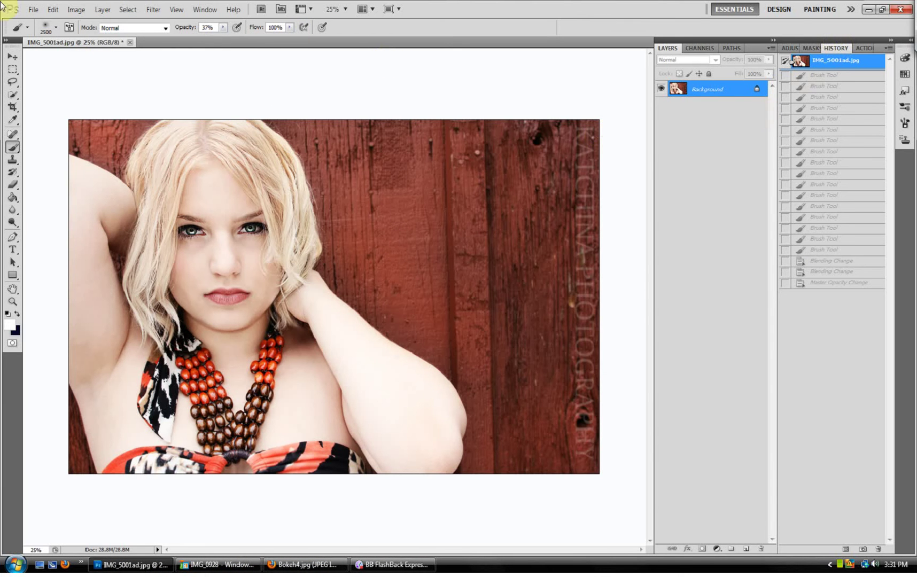
Try one stamp of the 1082 px bokeh brush at 24% opacity on the red wall, and revert it
left_click(56, 30)
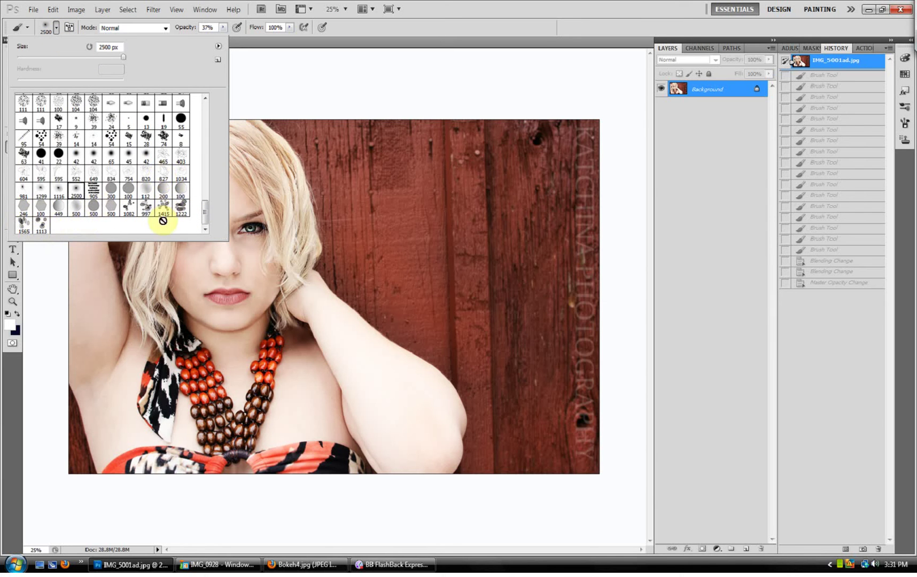
left_click(129, 207)
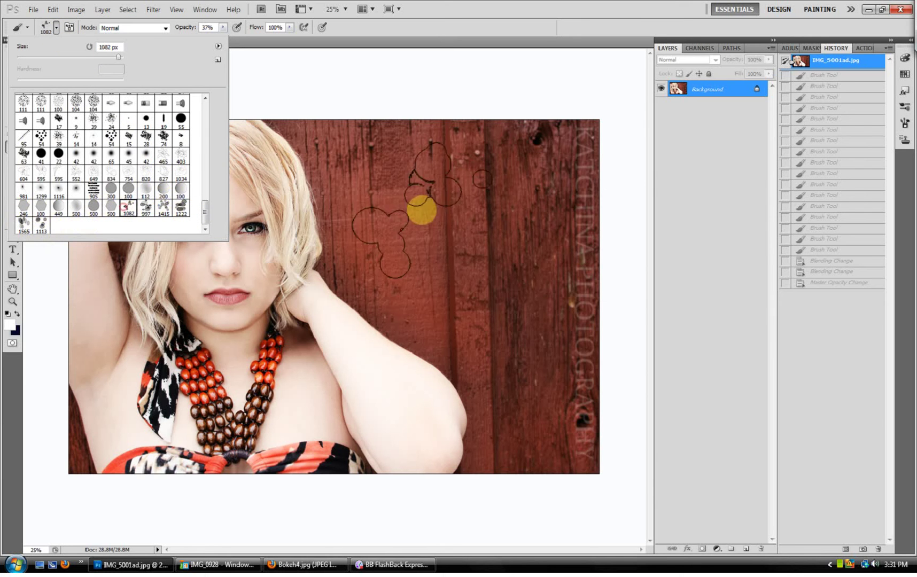
left_click(378, 29)
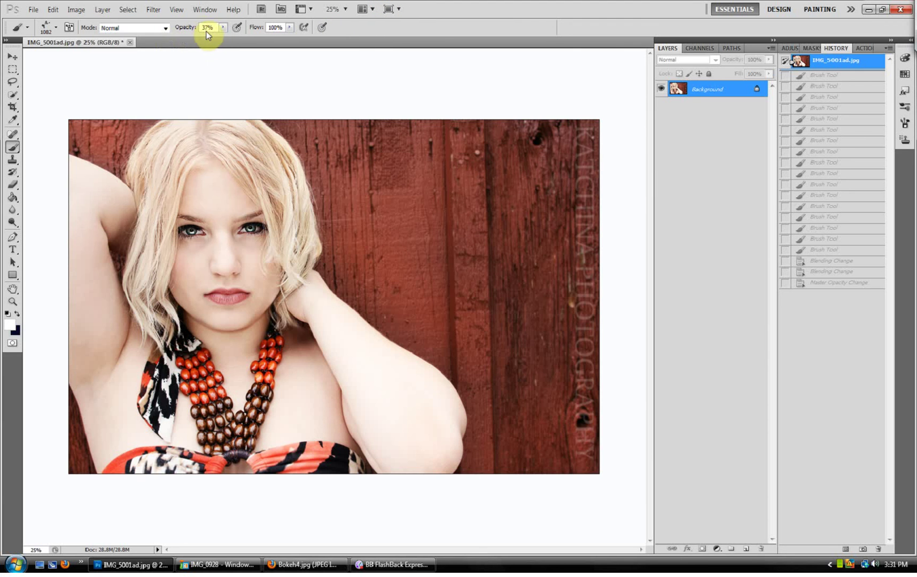
left_click(224, 28)
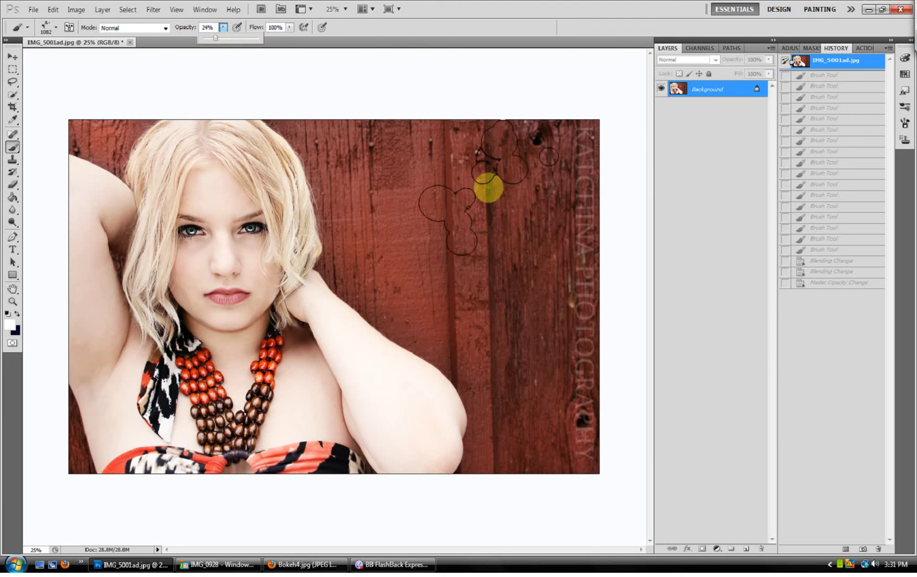
left_click(489, 188)
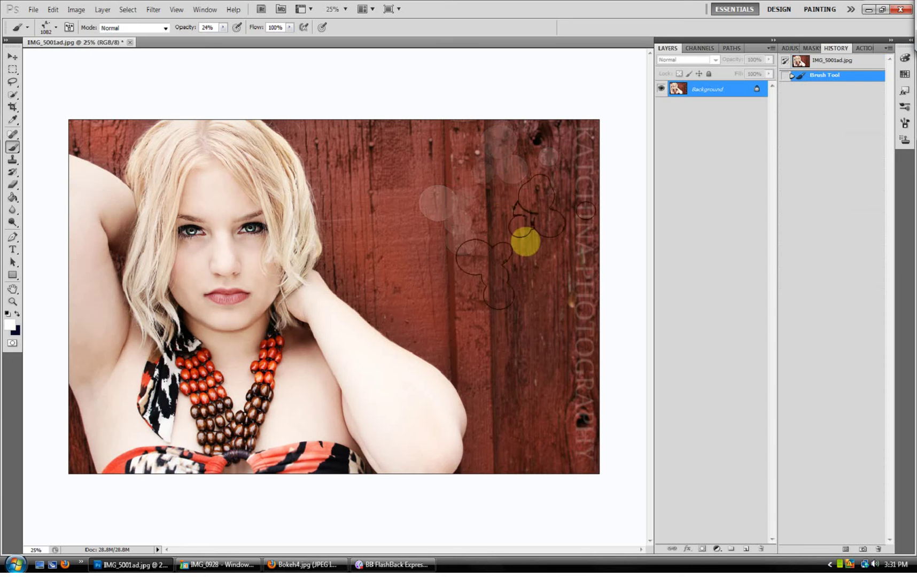
left_click(832, 65)
Stamp white bokeh circles across the red wall and its lower corner with the 1082 px brush at 11% opacity
left_click(223, 27)
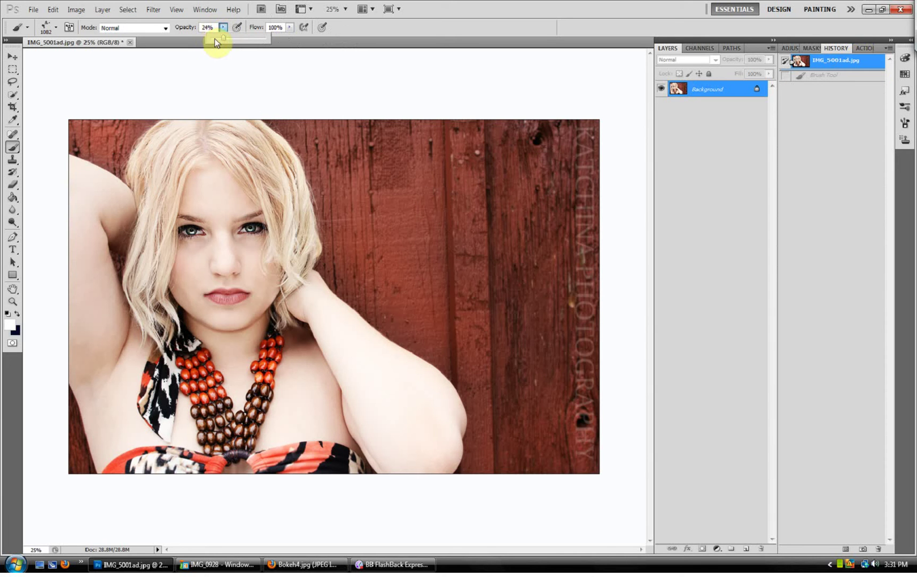
left_click(485, 219)
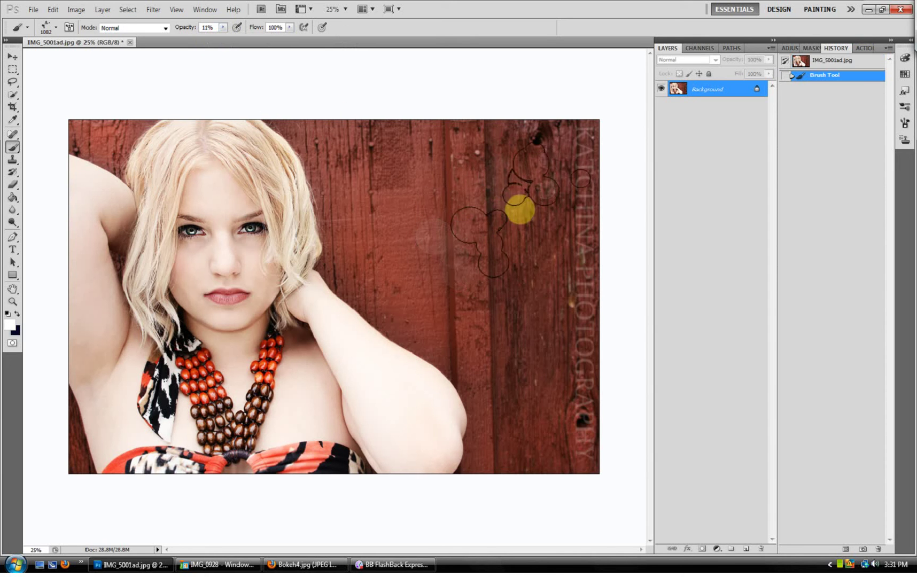
left_click(533, 158)
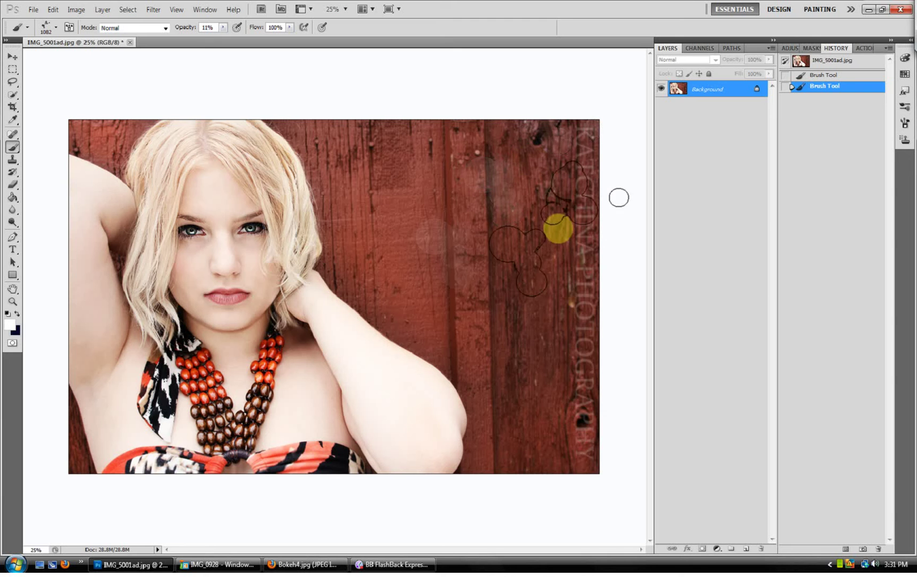
left_click(545, 250)
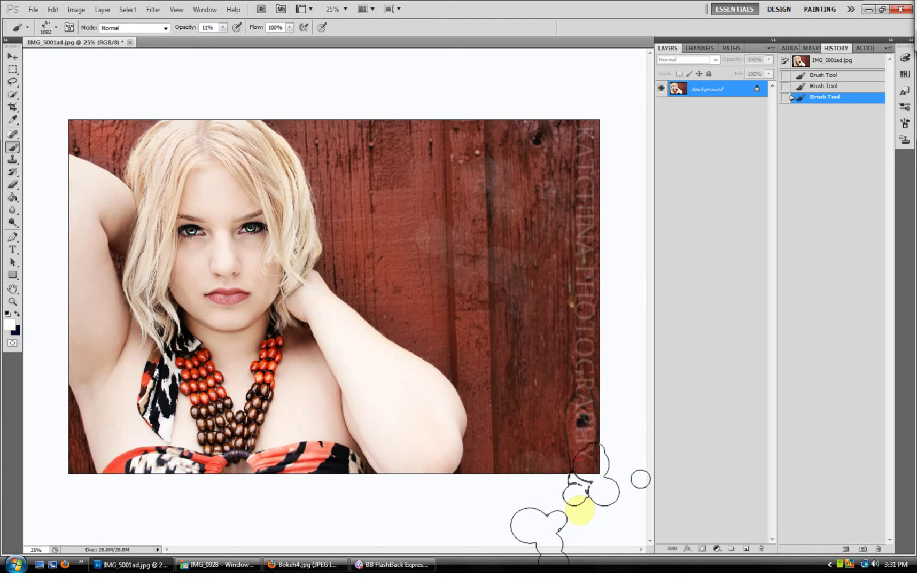
left_click(580, 511)
left_click(510, 475)
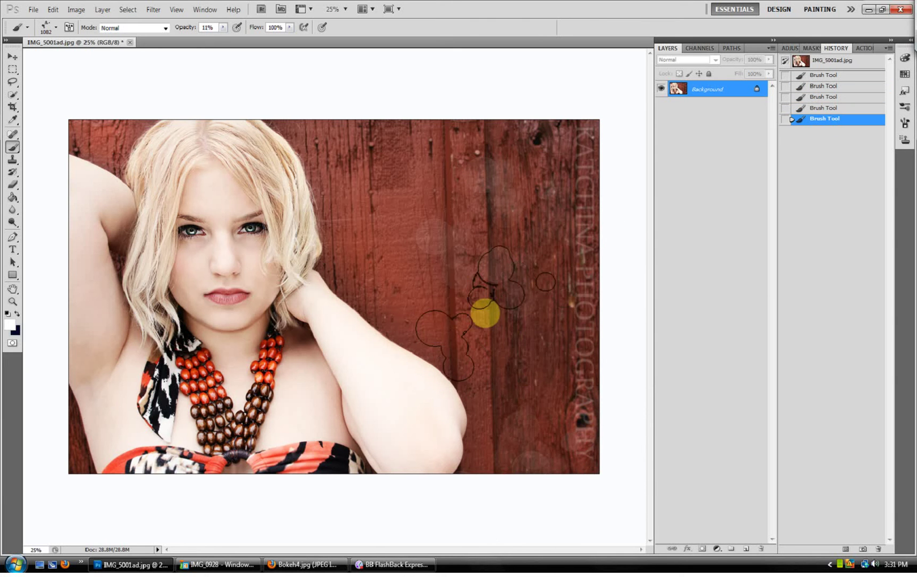
left_click(527, 380)
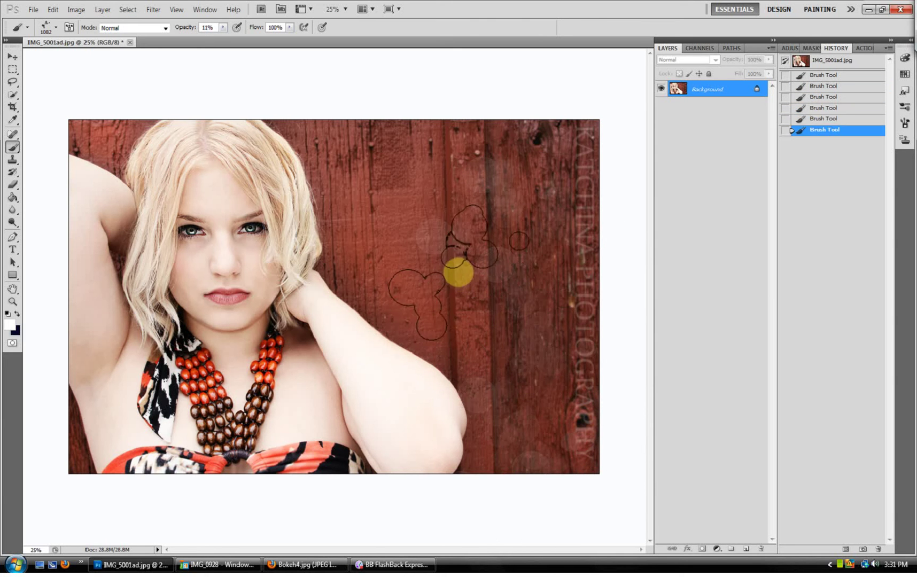
left_click(61, 97)
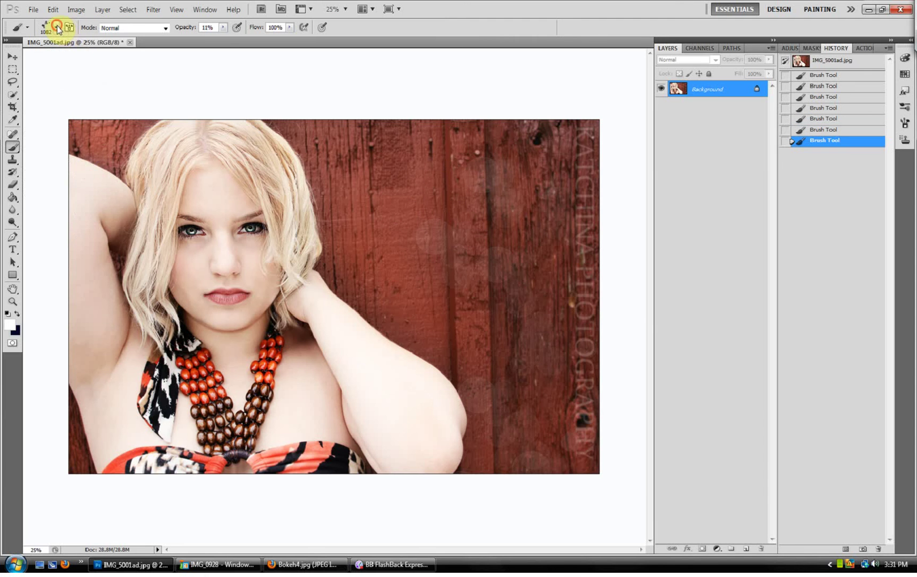
Stamp more bokeh over the red wall and around the photo's edges with the 1222 px bokeh brush at 11% opacity
left_click(56, 28)
left_click(182, 209)
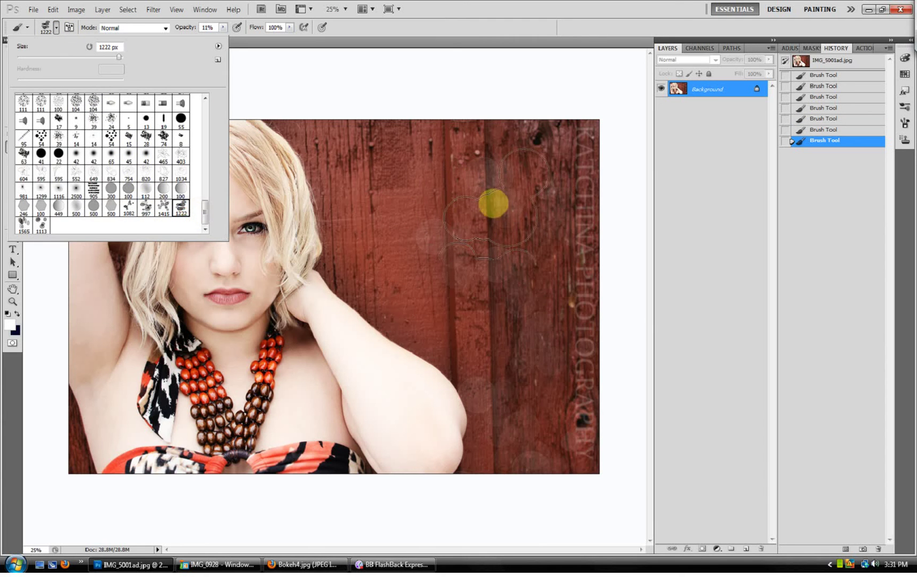
left_click(545, 236)
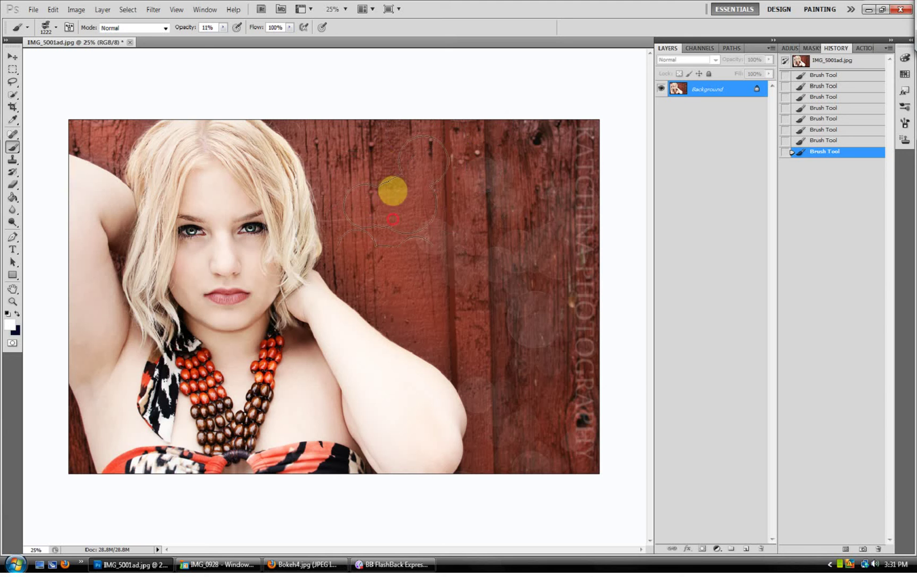
left_click(395, 189)
left_click(495, 129)
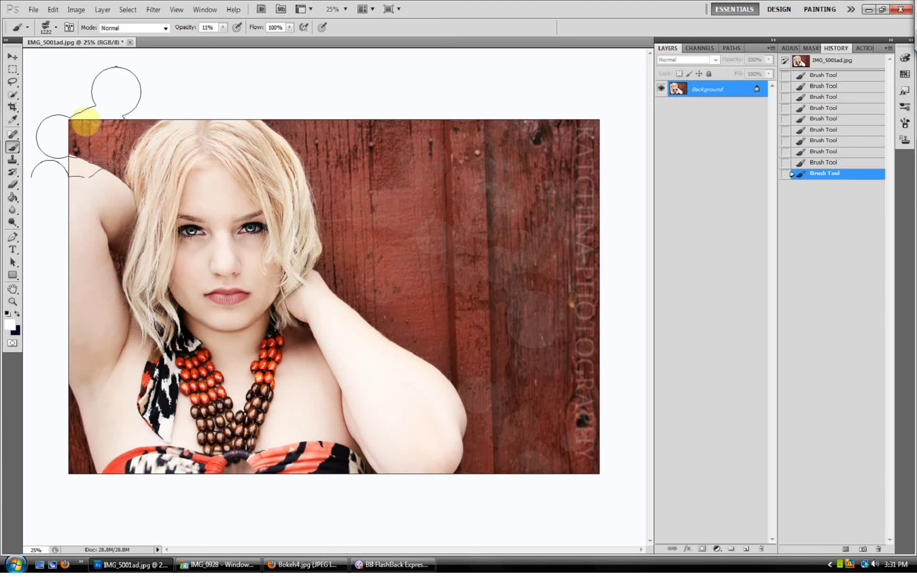
left_click(53, 447)
left_click(57, 451)
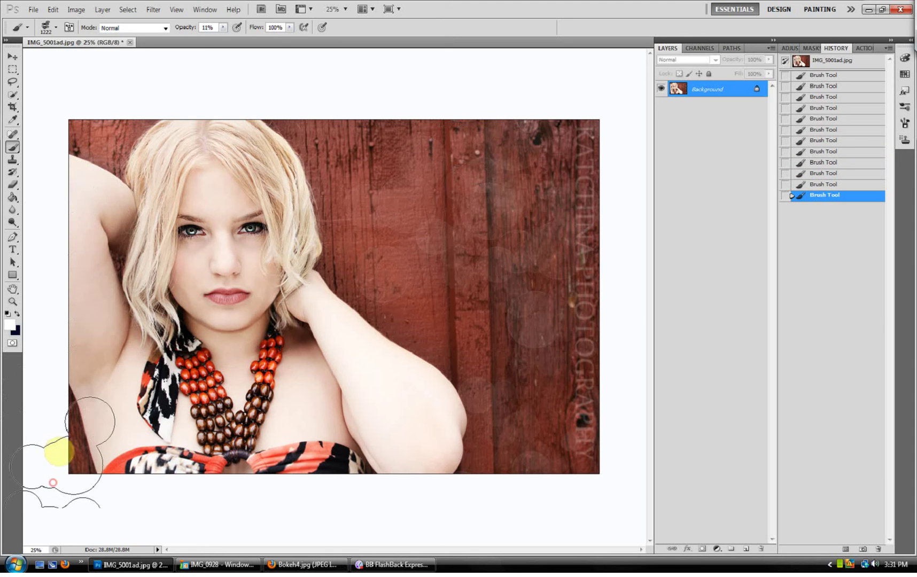
left_click(540, 430)
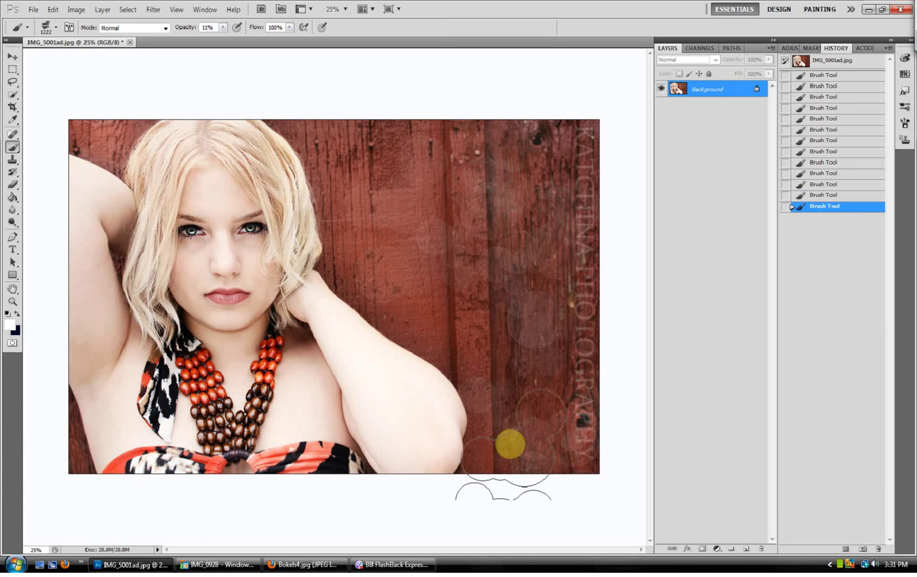
left_click(471, 479)
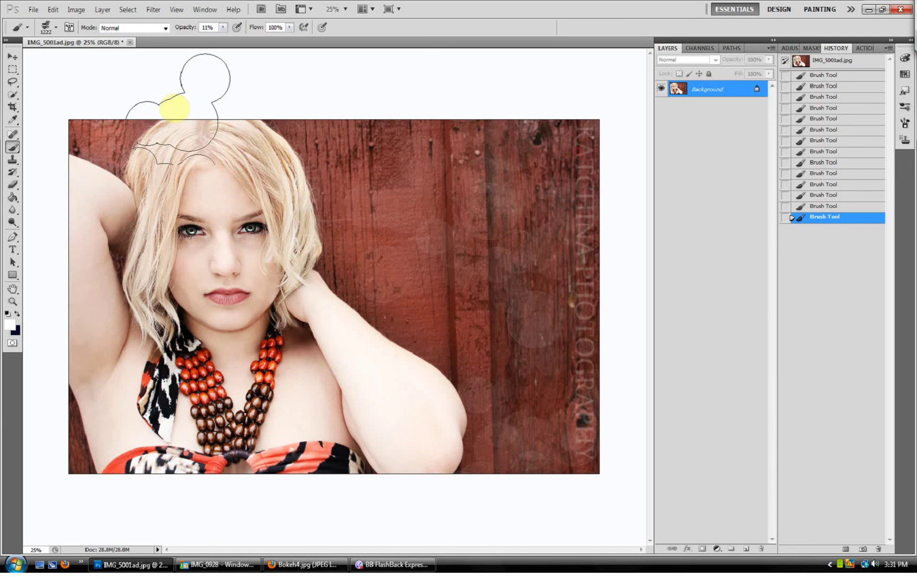
left_click(372, 71)
left_click(371, 71)
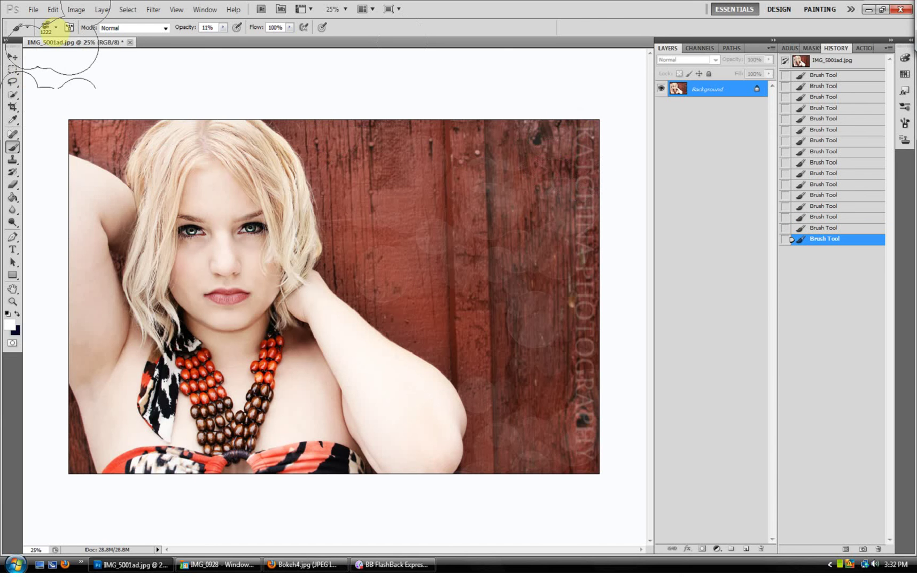
Brush haze over the wall and photo corners with the 2500 px soft round brush at 11% opacity, and restore the original photo
left_click(48, 26)
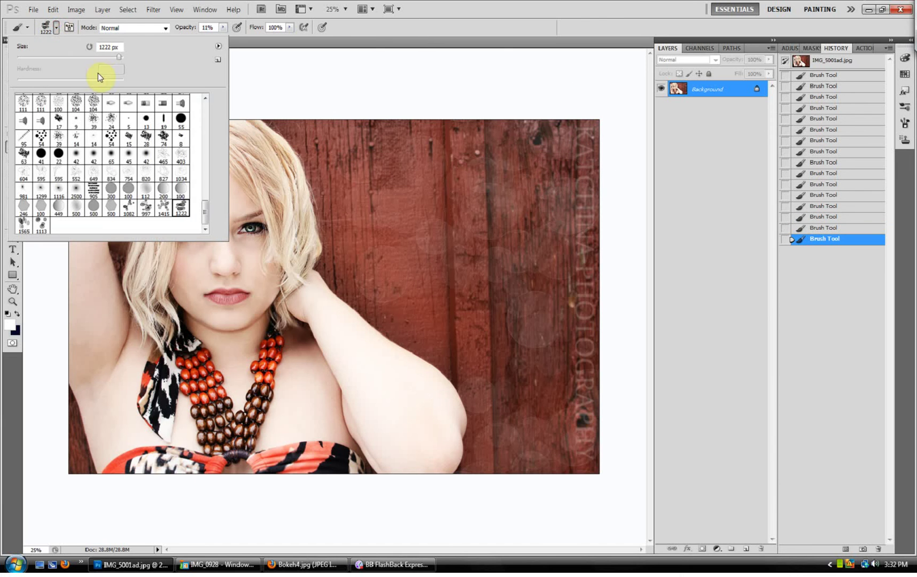
left_click(76, 191)
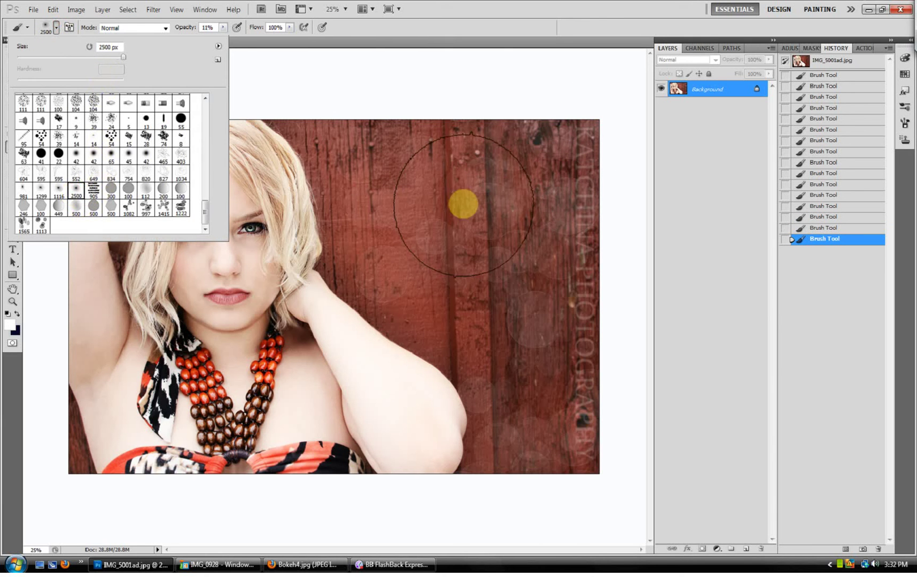
left_click(464, 203)
left_click(462, 203)
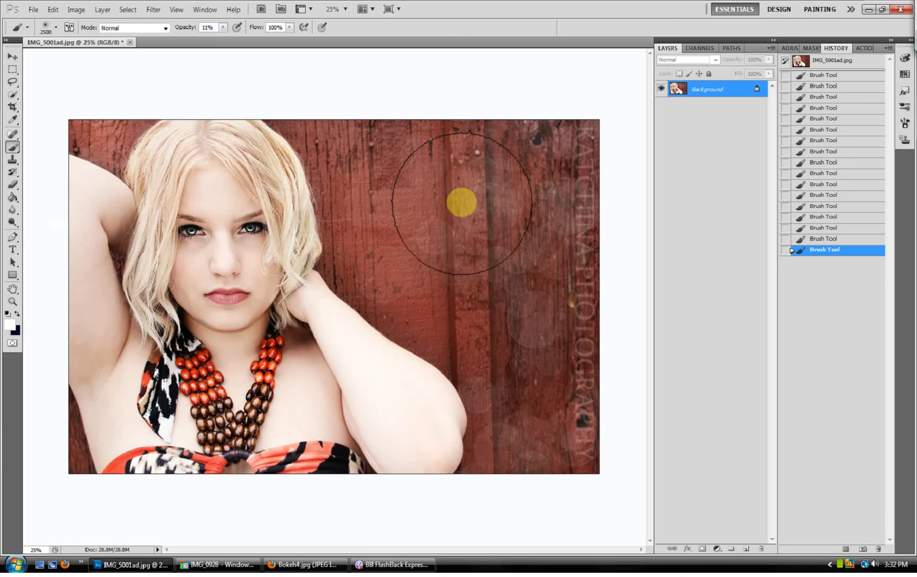
left_click(473, 209)
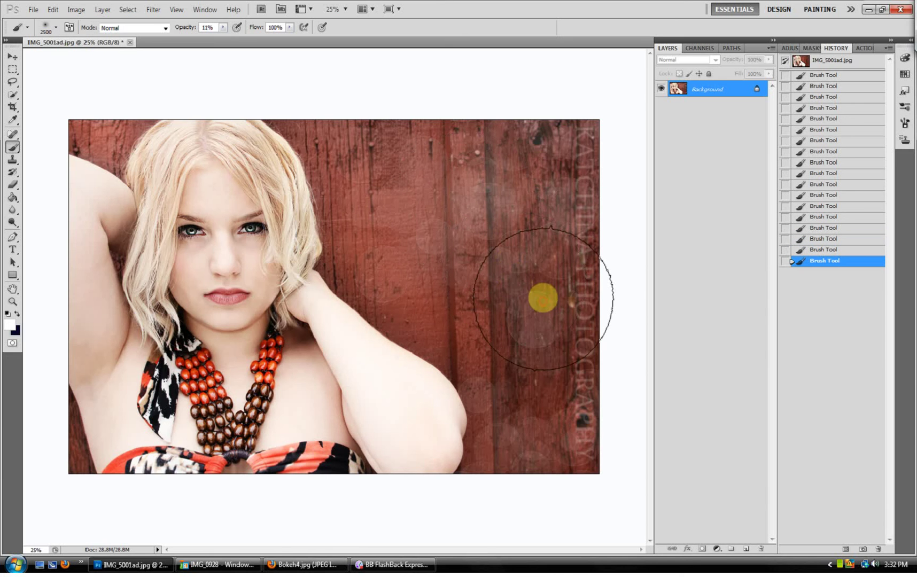
left_click(543, 298)
left_click(543, 297)
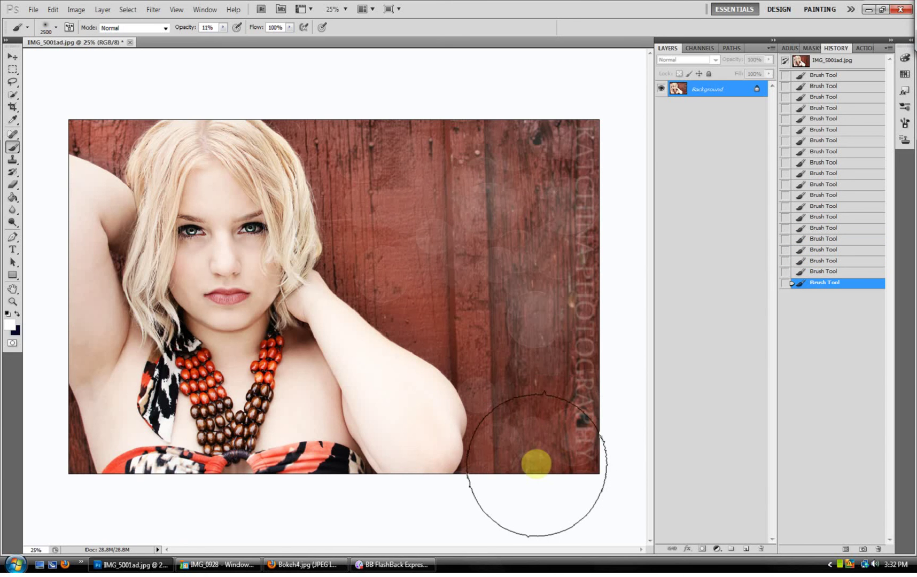
left_click(536, 462)
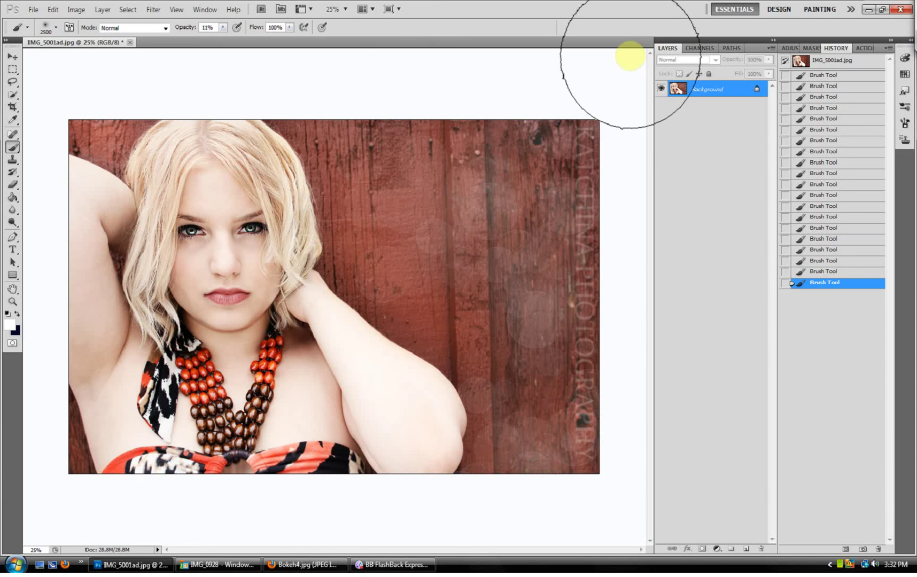
left_click(597, 118)
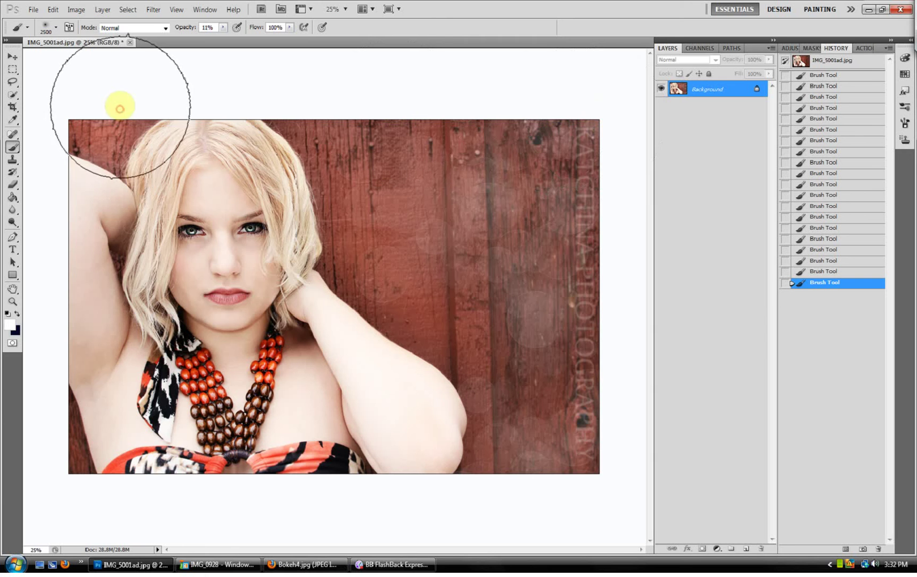
left_click(87, 135)
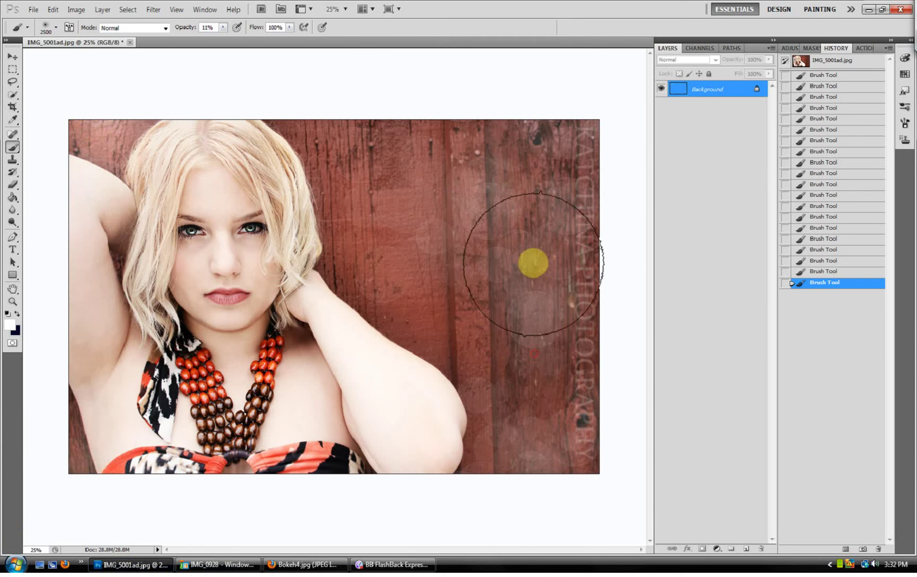
left_click(441, 166)
left_click(1, 168)
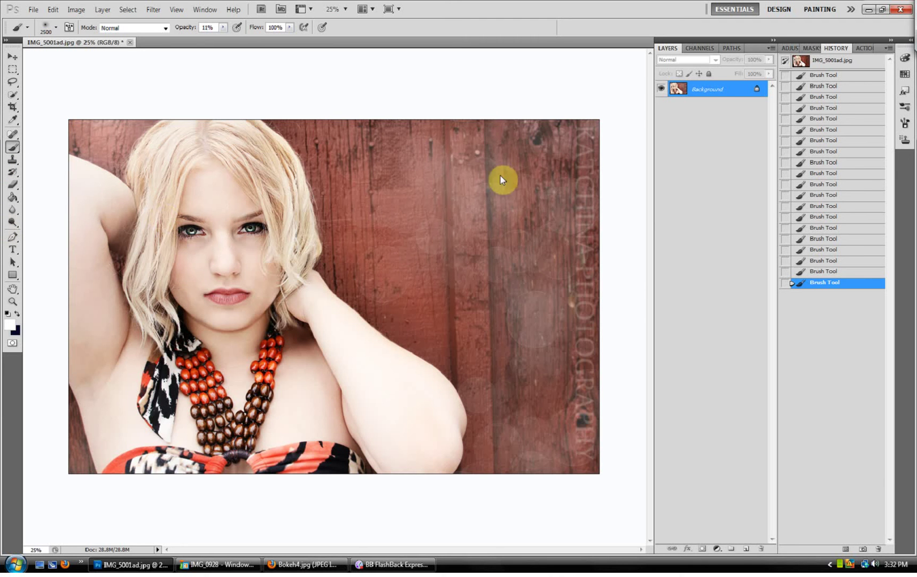
left_click(827, 62)
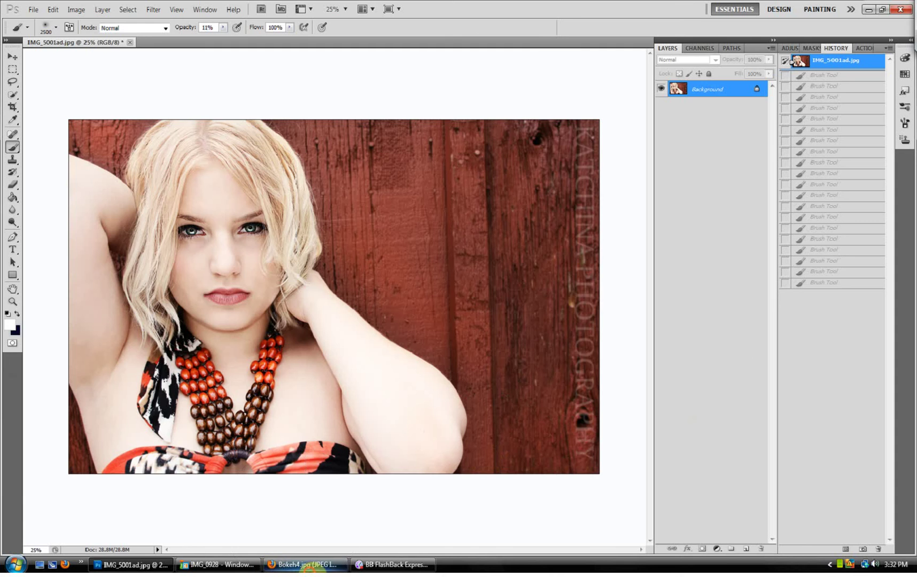
Switch to Firefox to view the Bokeh4.jpg texture image, and return to Photoshop
left_click(309, 568)
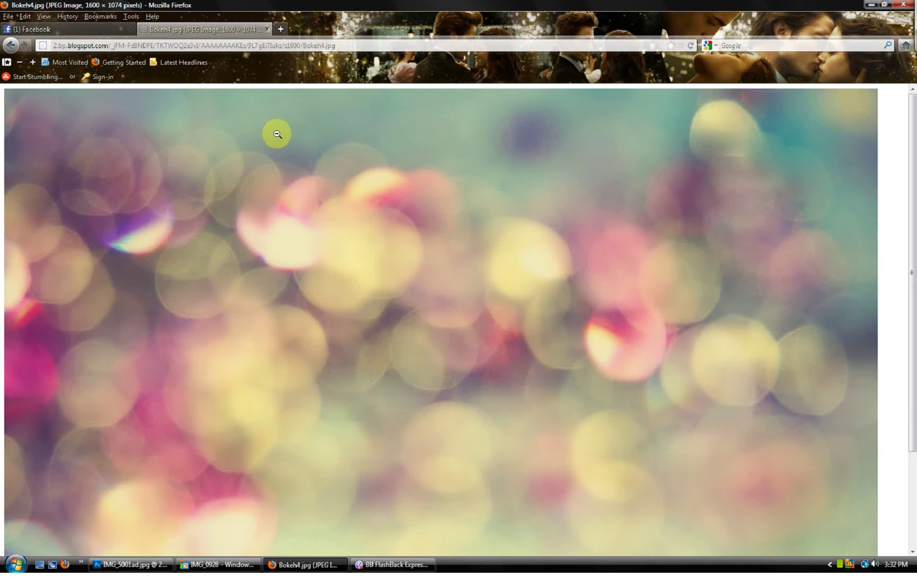
left_click(870, 5)
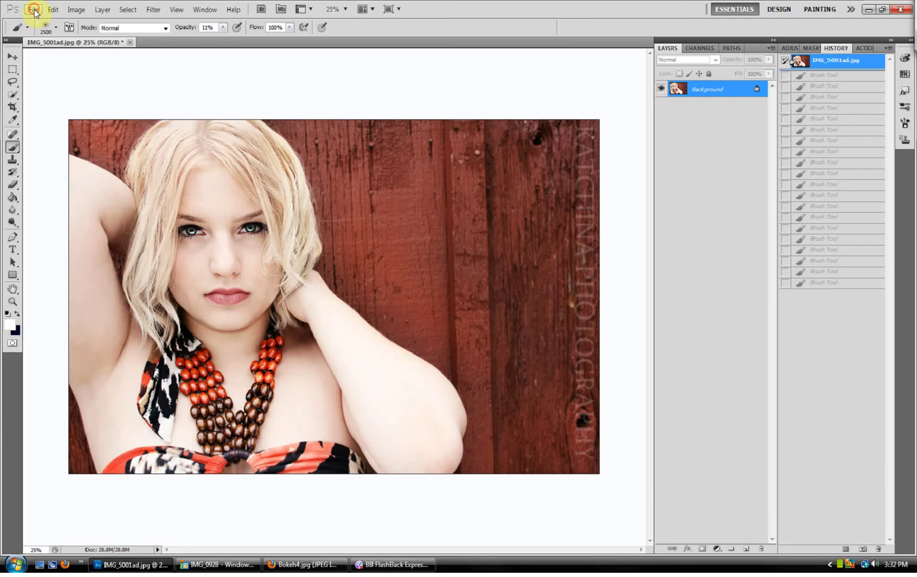
Open the Bokeh4 image from the Pictures folder
left_click(34, 9)
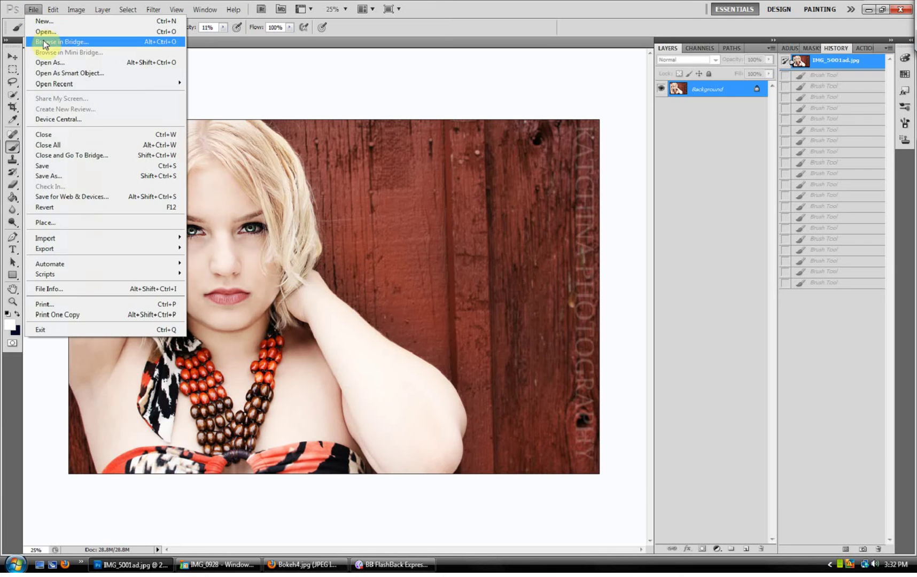
left_click(48, 31)
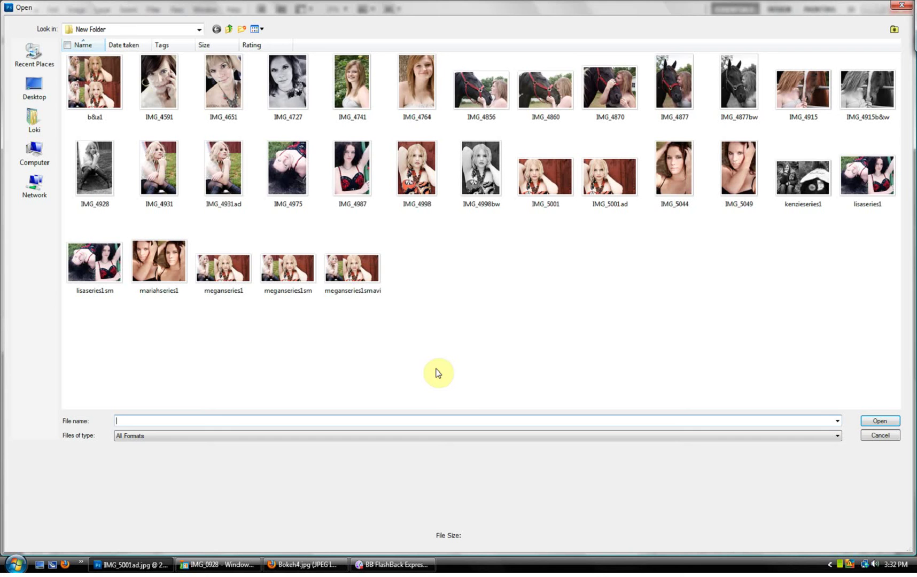
left_click(37, 121)
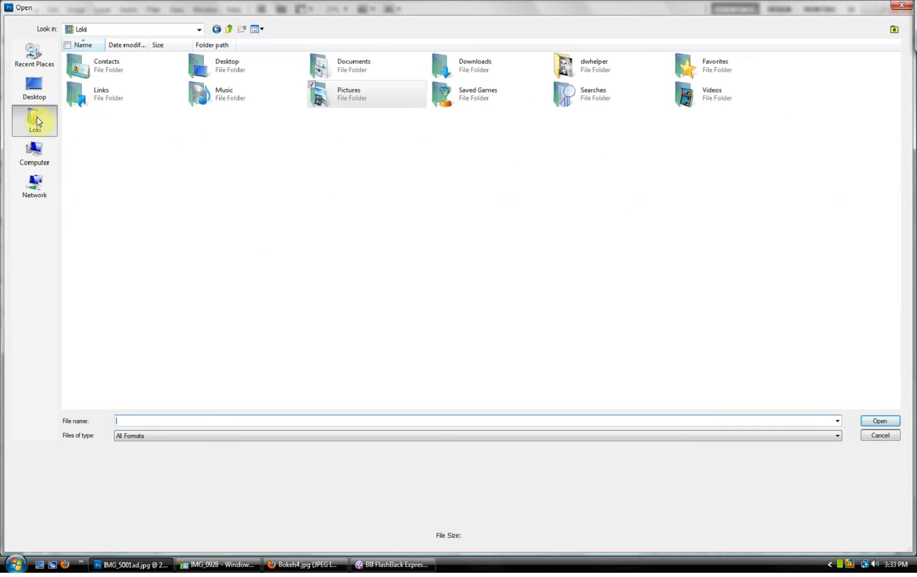
double_click(379, 91)
scroll(385, 93, "down", 10)
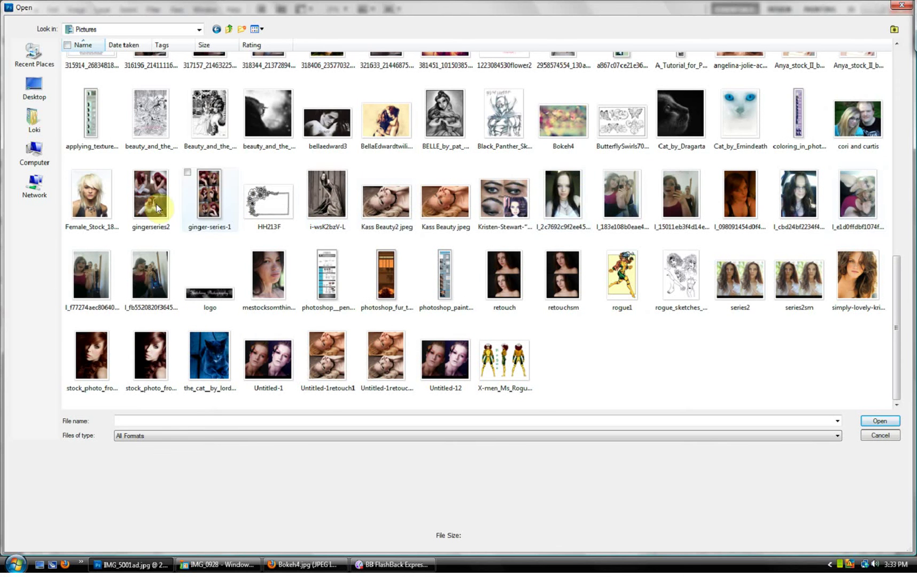
scroll(91, 202, "up", 3)
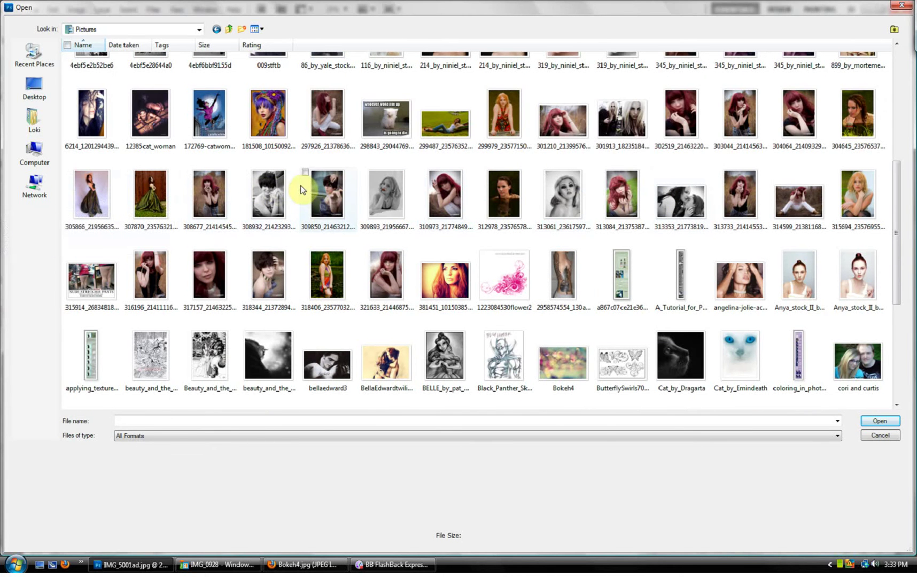
left_click(565, 361)
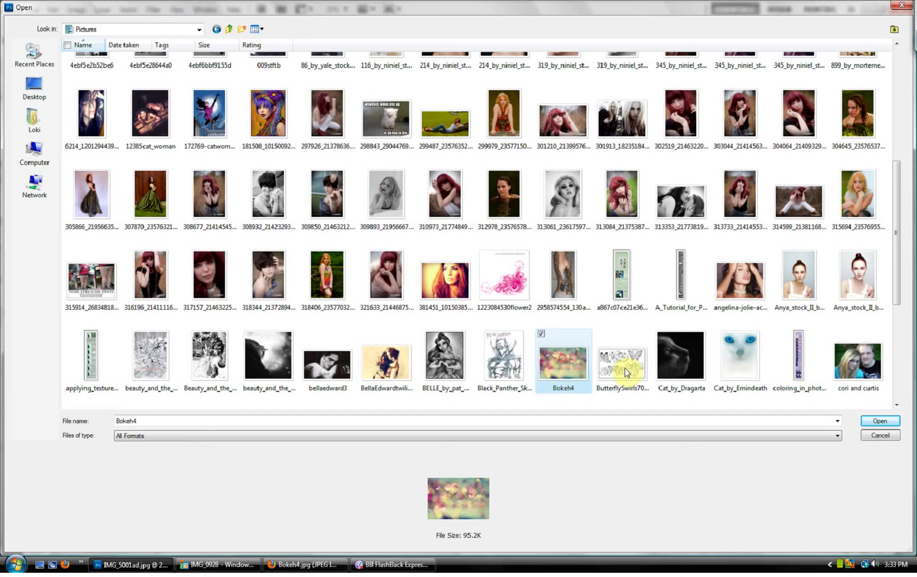
left_click(880, 421)
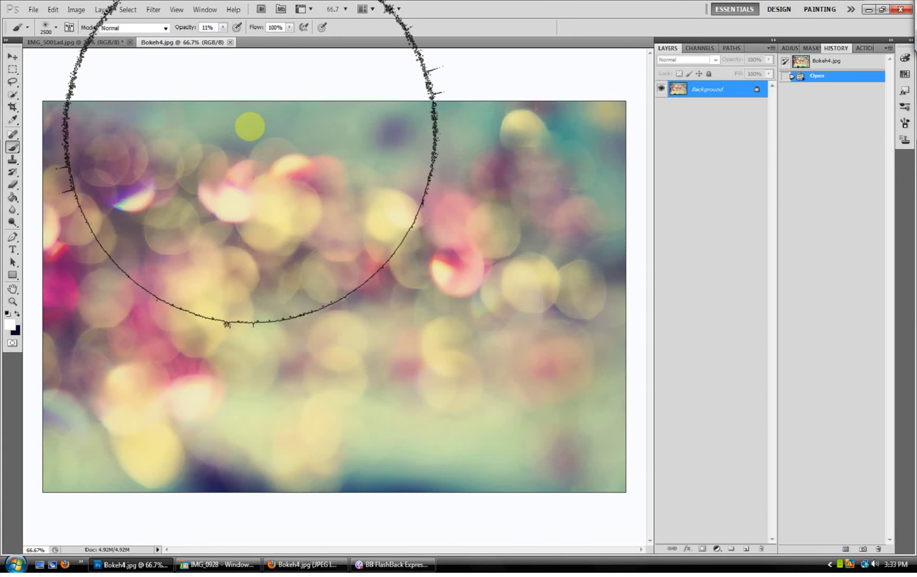
Copy the entire Bokeh4.jpg image with a rectangular marquee selection and paste it into IMG_5001ad.jpg
key("m")
mouse_move(42, 100)
left_mouse_down()
mouse_move(831, 483)
mouse_move(898, 553)
mouse_move(631, 497)
left_mouse_up()
left_click(54, 9)
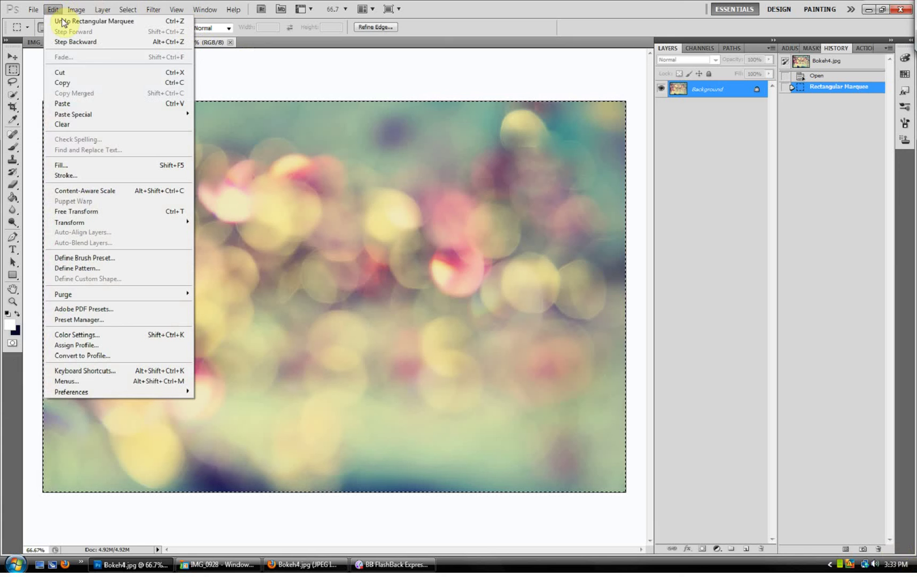
left_click(73, 85)
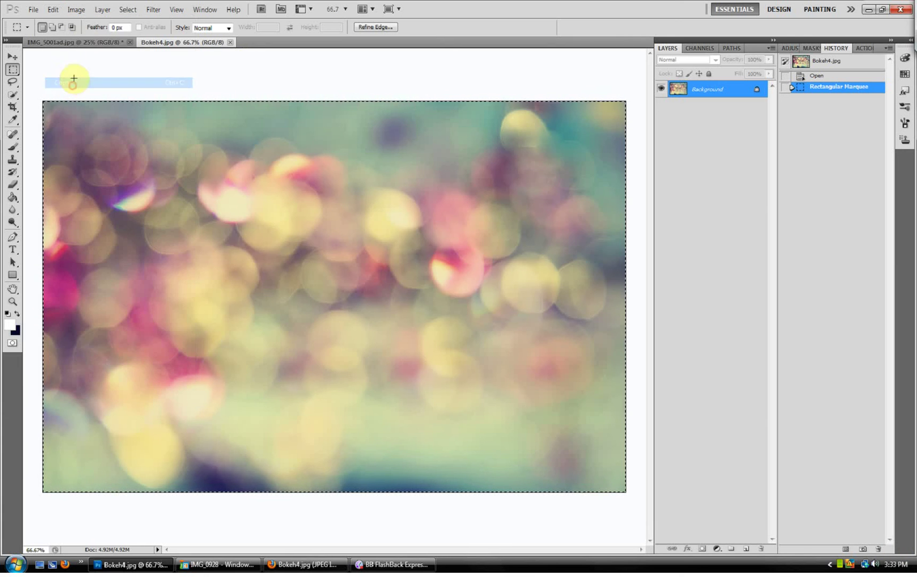
left_click(54, 43)
left_click(53, 9)
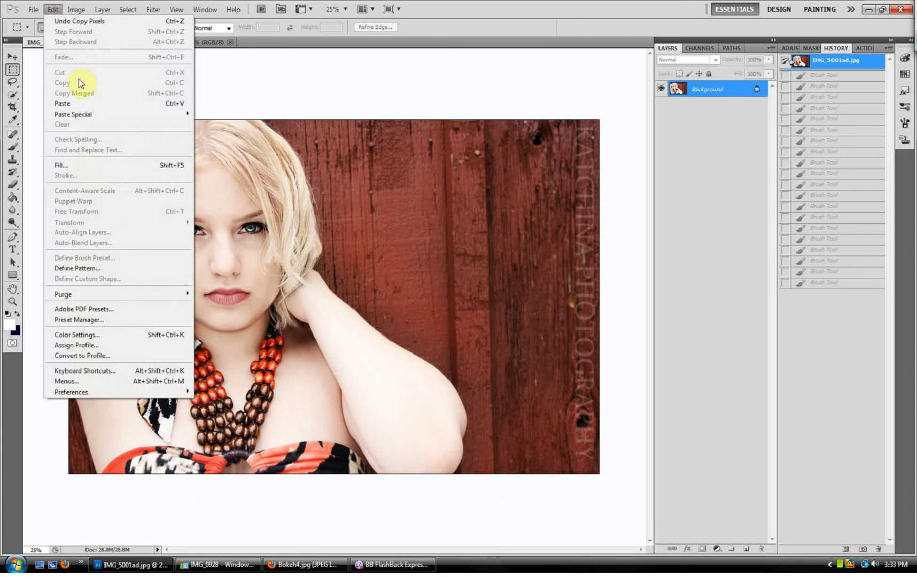
left_click(80, 105)
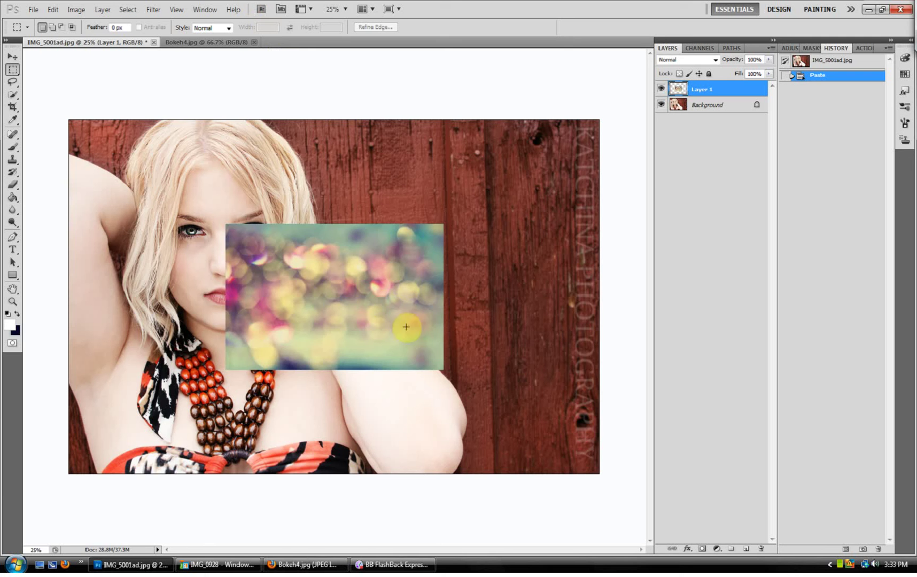
Move the pasted bokeh texture to the photo's upper-left corner and free transform it to about 245% width and 241% height, covering the photo
left_click(16, 56)
left_click_drag(290, 324, 128, 219)
left_click(13, 69)
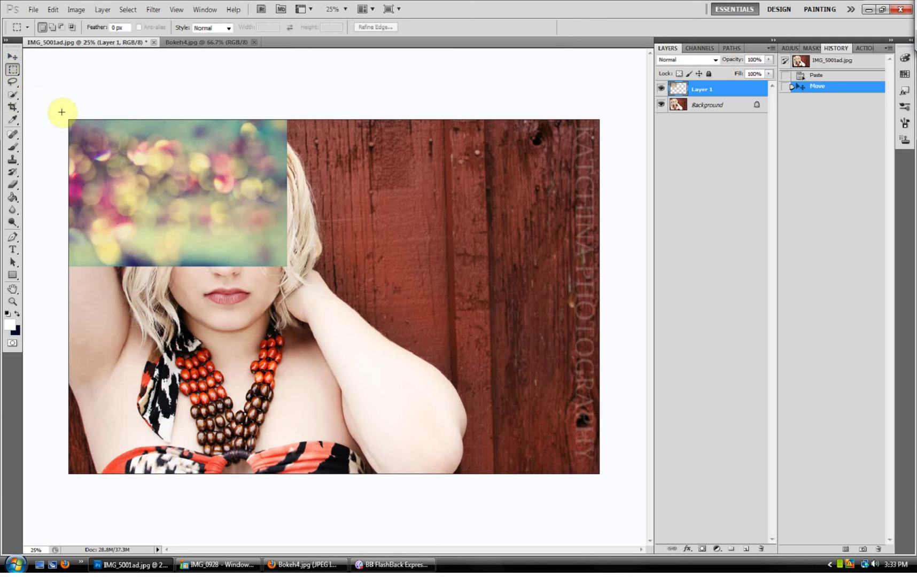
left_click_drag(66, 119, 287, 267)
right_click(184, 183)
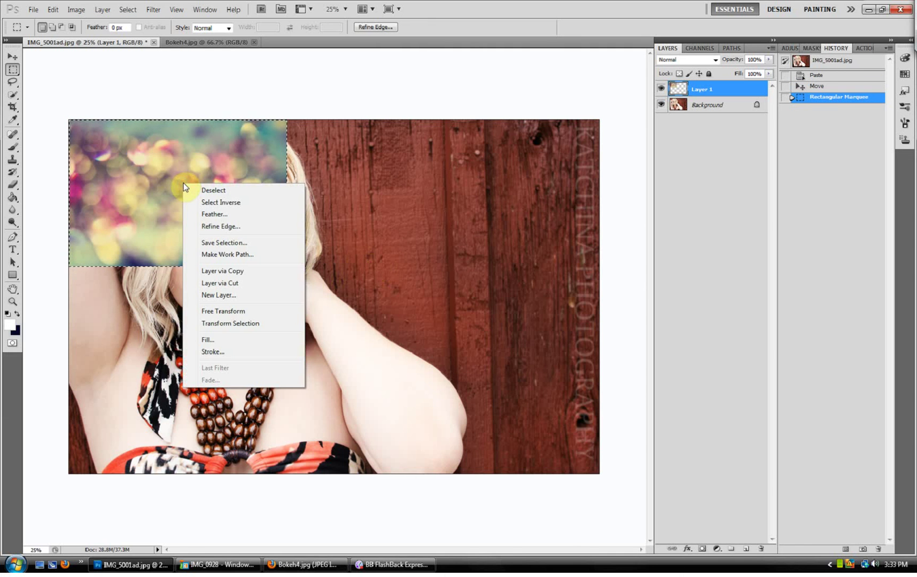
left_click(243, 311)
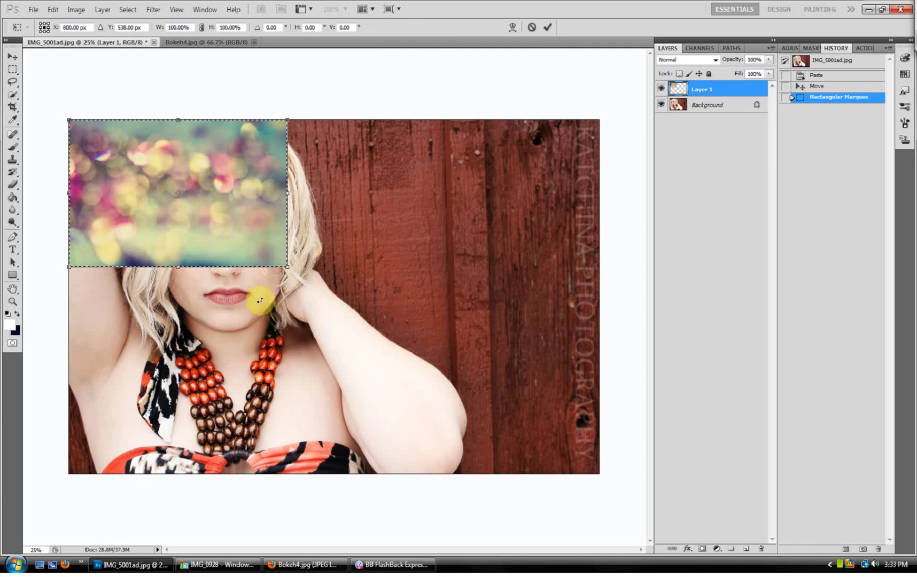
left_click_drag(287, 266, 603, 471)
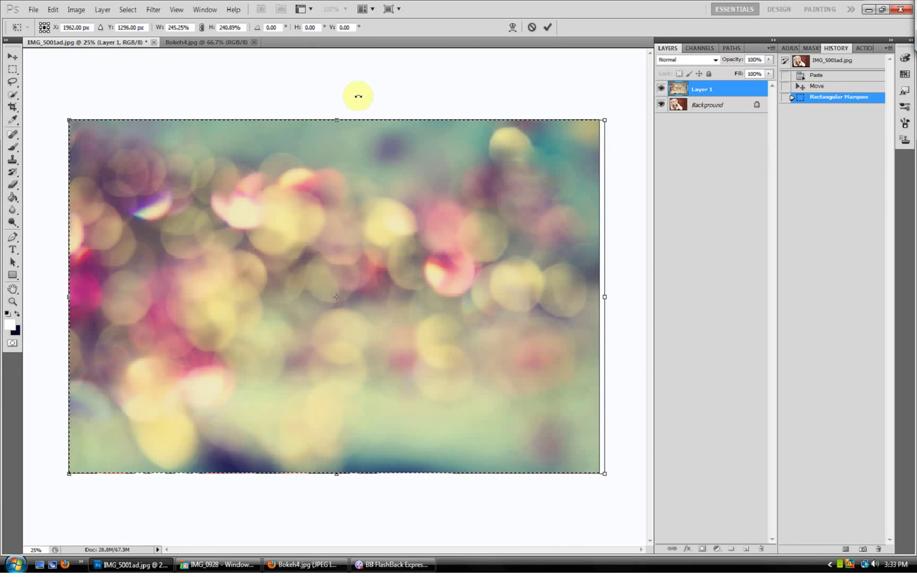
left_click(12, 57)
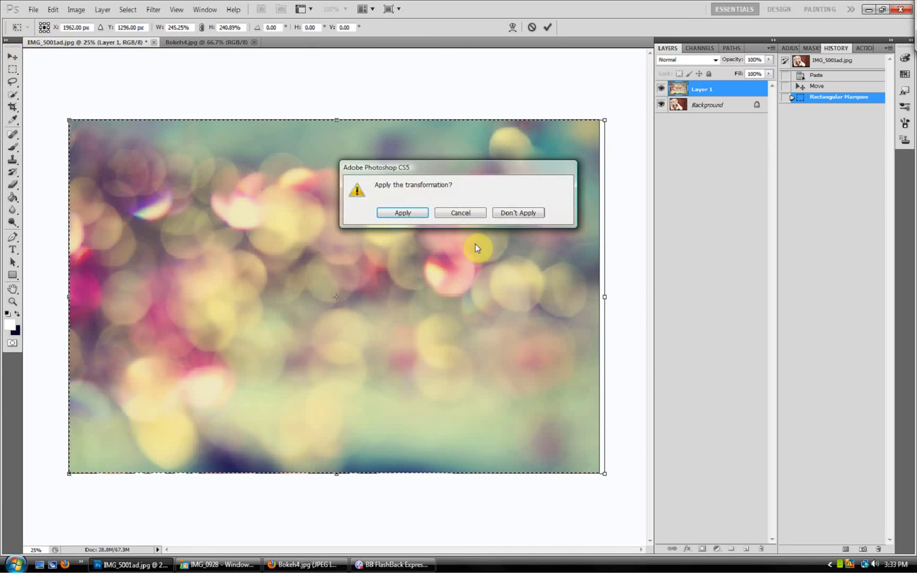
left_click(404, 213)
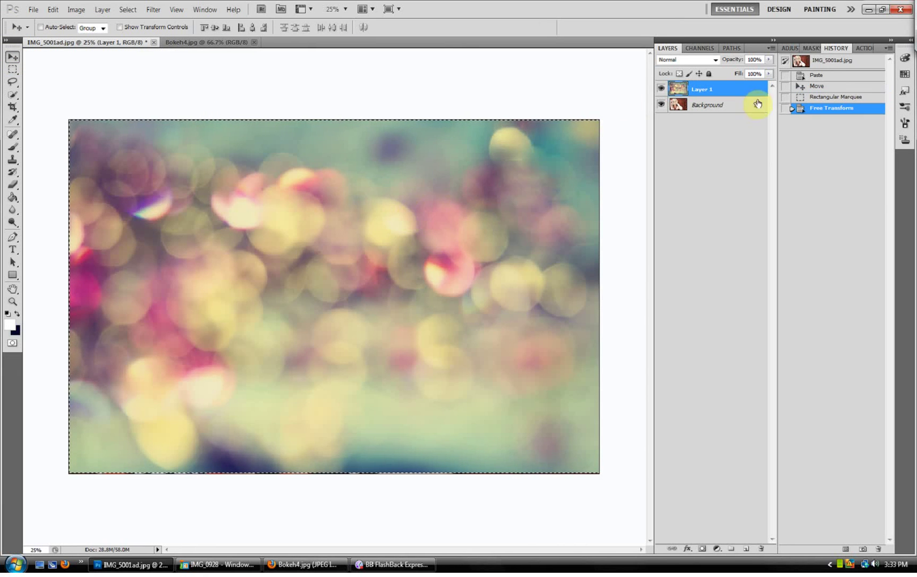
Lower the opacity of the bokeh texture layer to 46%
left_click(768, 60)
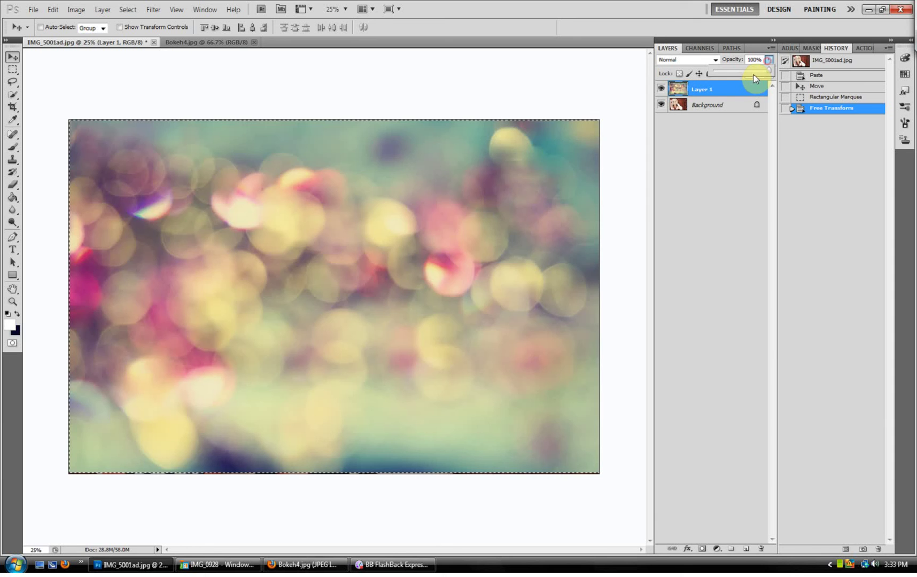
left_click(721, 71)
left_click_drag(722, 72, 740, 70)
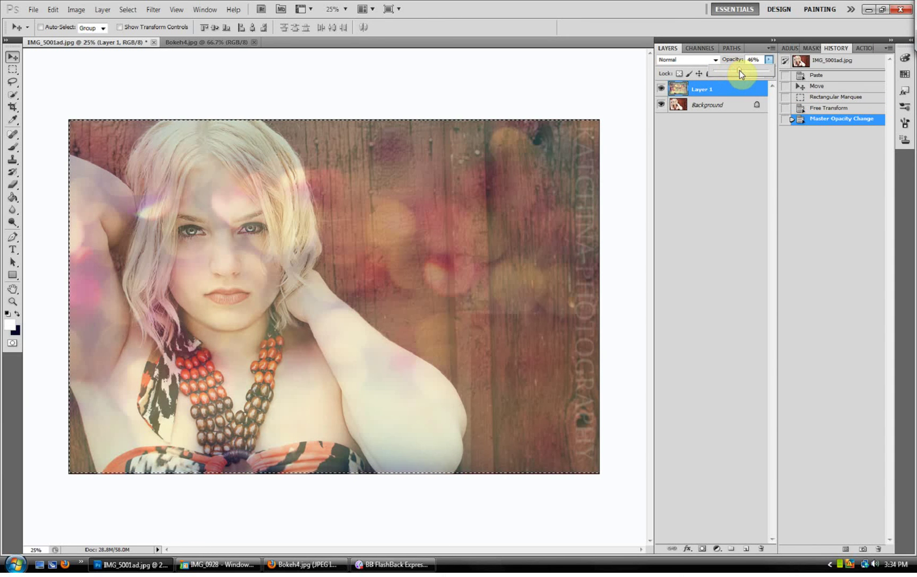
left_click(712, 198)
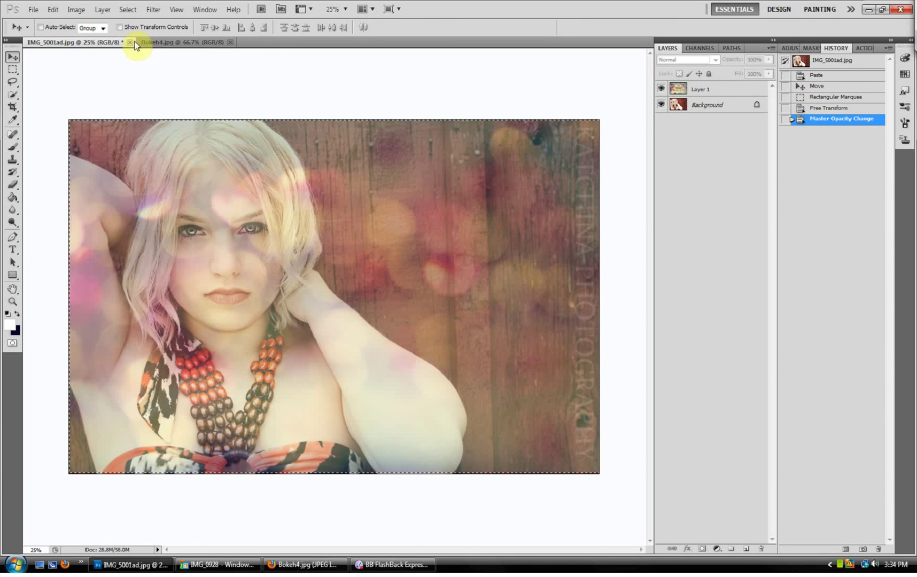
Make Layer 1 the active layer again and clear the marquee selection
left_click(109, 11)
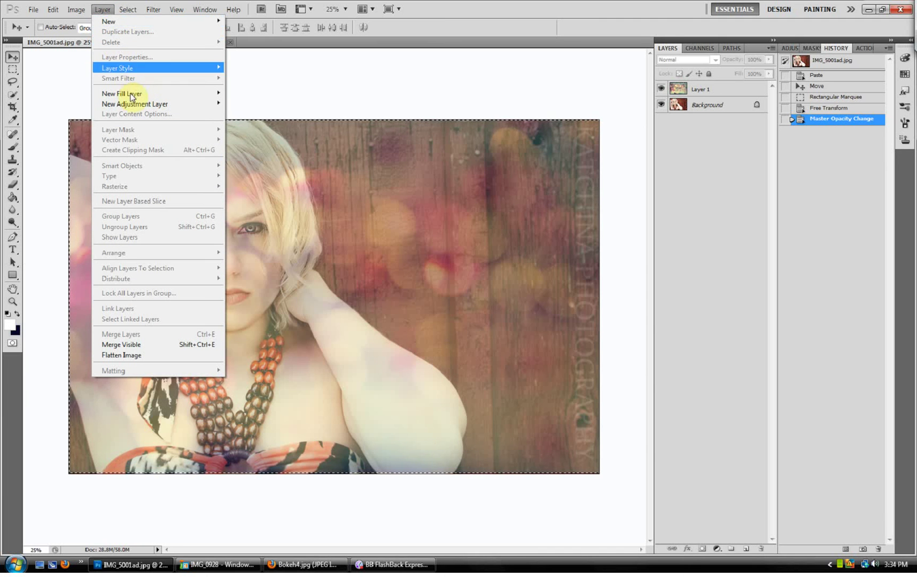
left_click(724, 196)
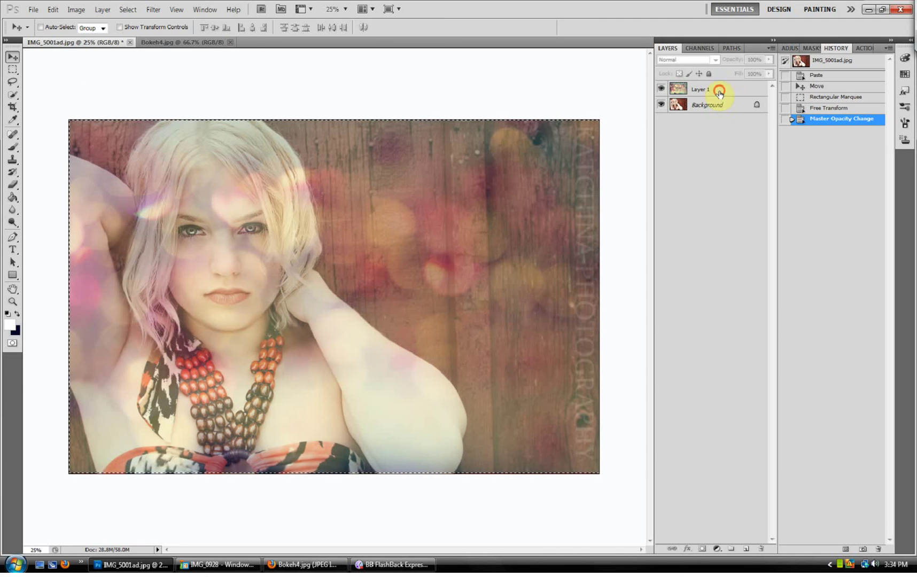
left_click(720, 94)
left_click(121, 12)
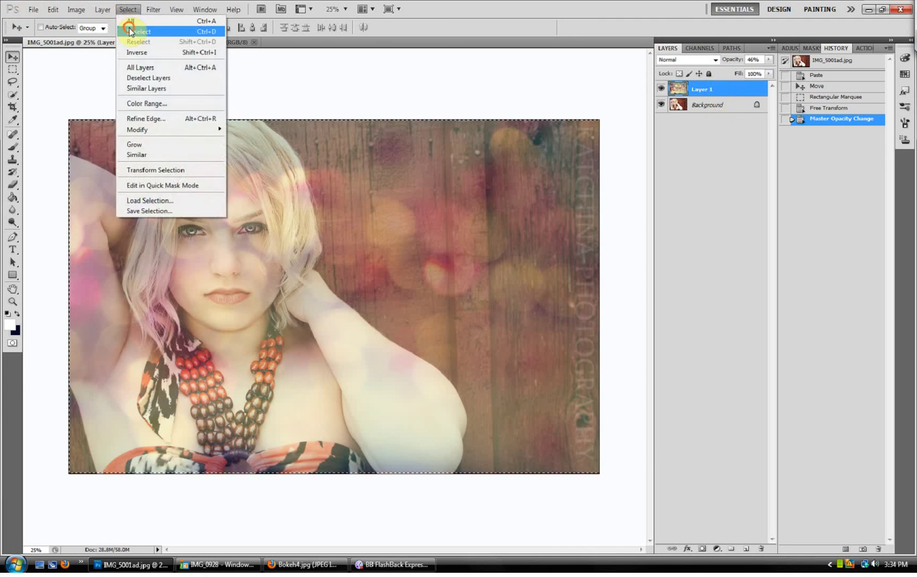
left_click(128, 30)
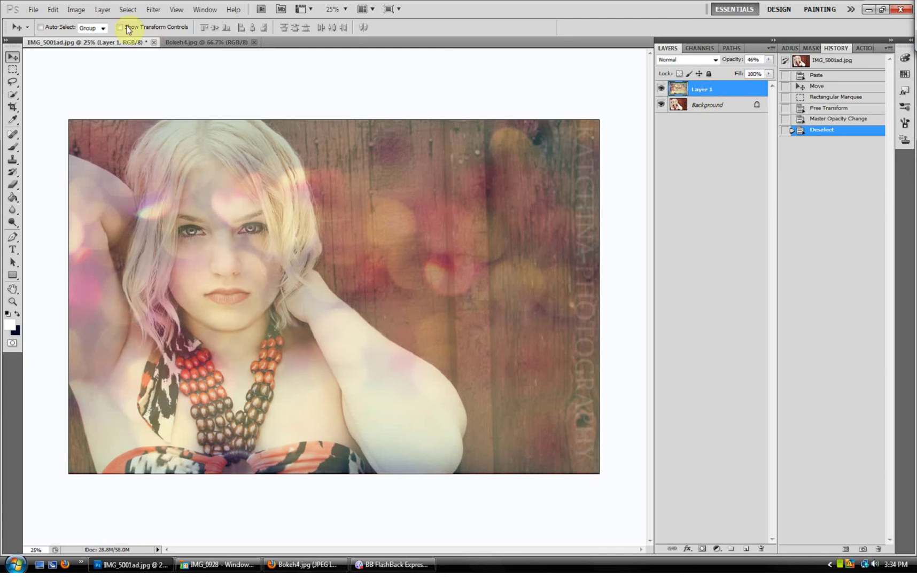
Add a Reveal All layer mask to Layer 1
left_click(102, 9)
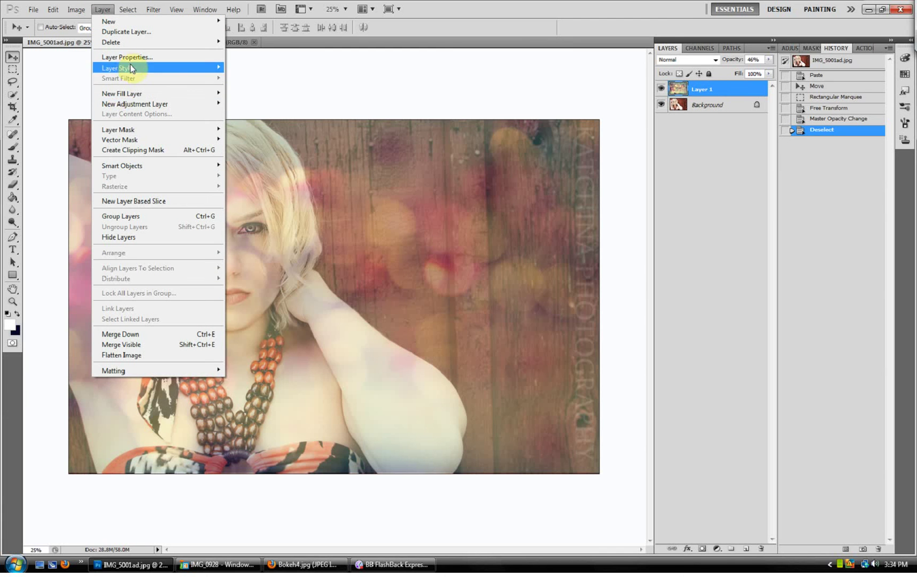
mouse_move(153, 134)
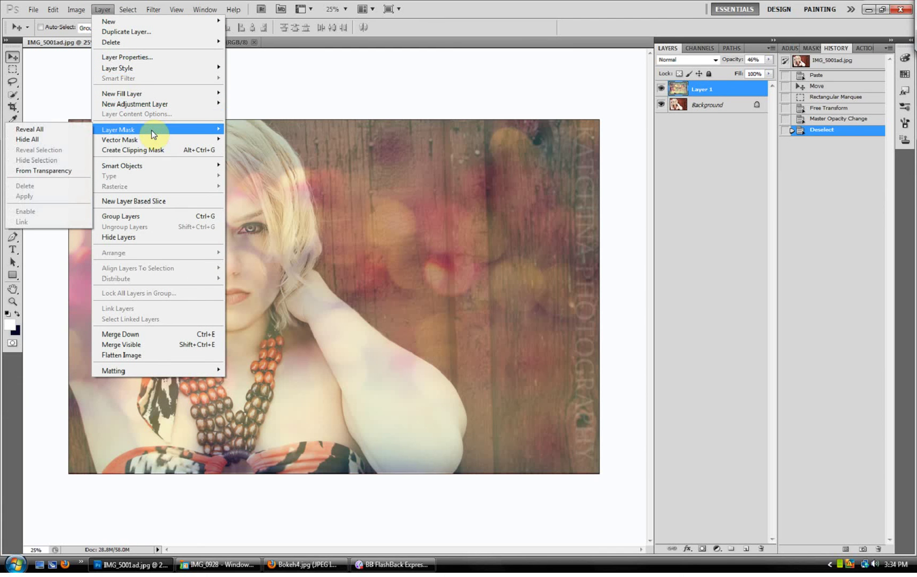
left_click(54, 129)
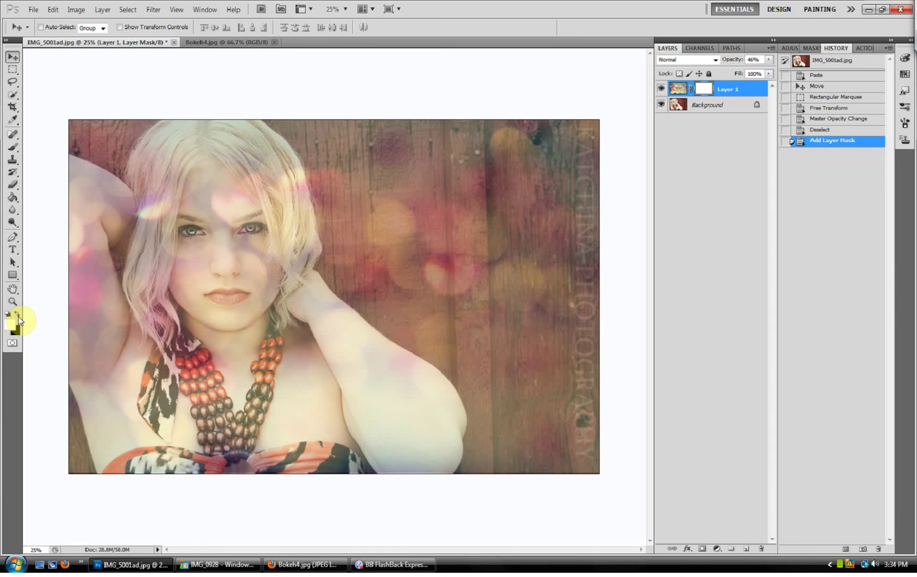
Paint black on the layer mask over the woman's face, hair and body with a soft round 500 px brush at 19% opacity
left_click(12, 147)
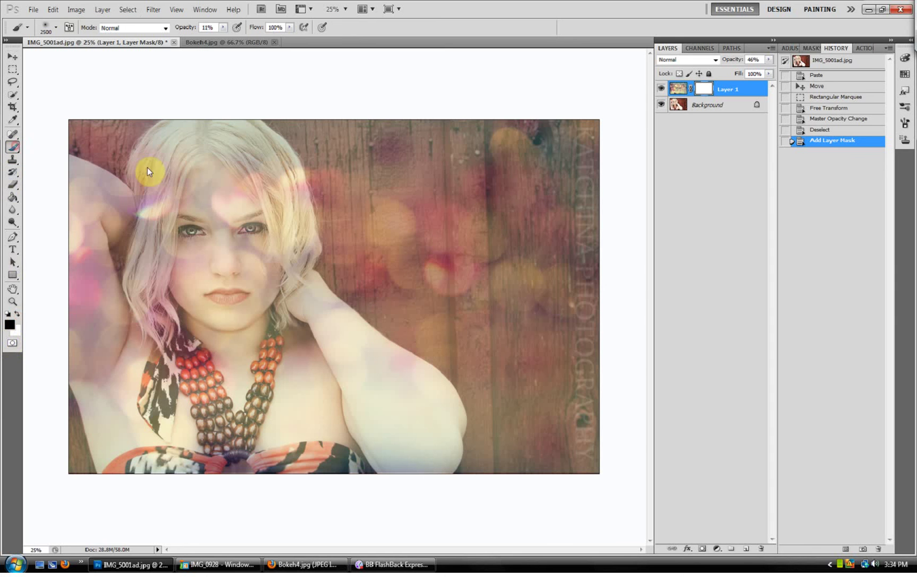
left_click(56, 27)
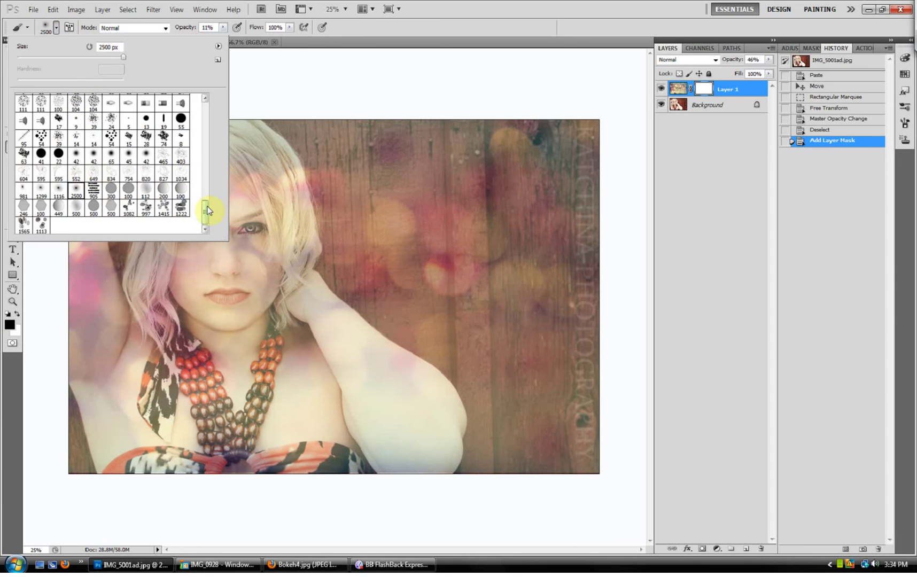
left_click_drag(207, 207, 217, 127)
left_click(164, 162)
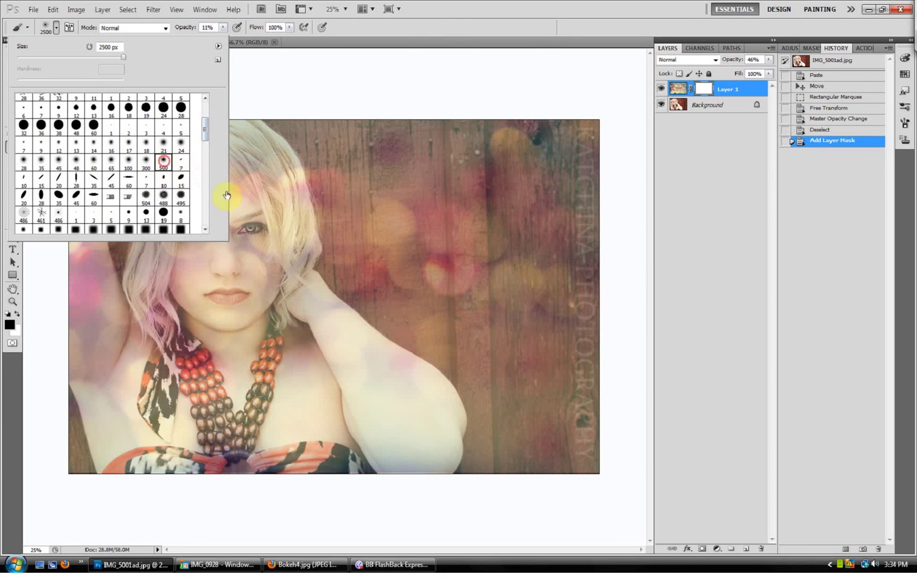
left_click(444, 24)
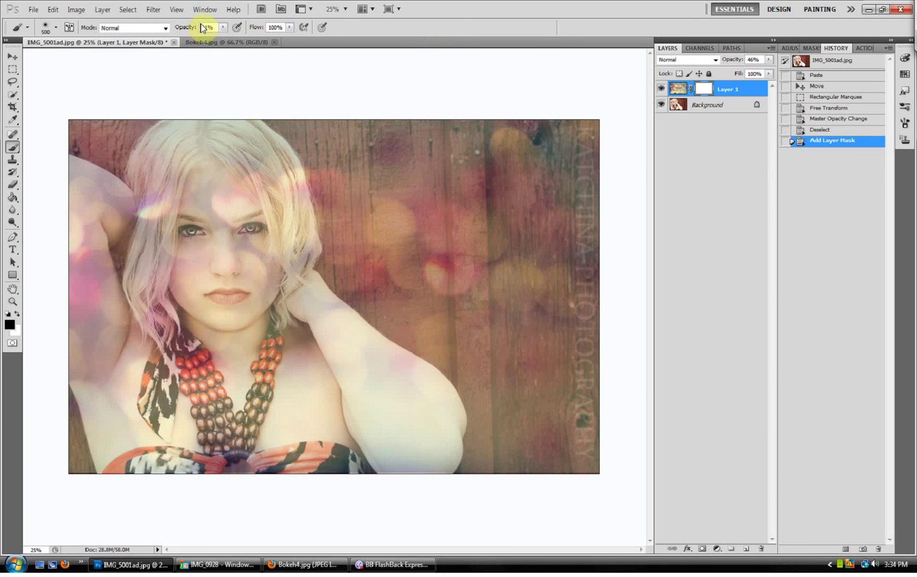
left_click(223, 28)
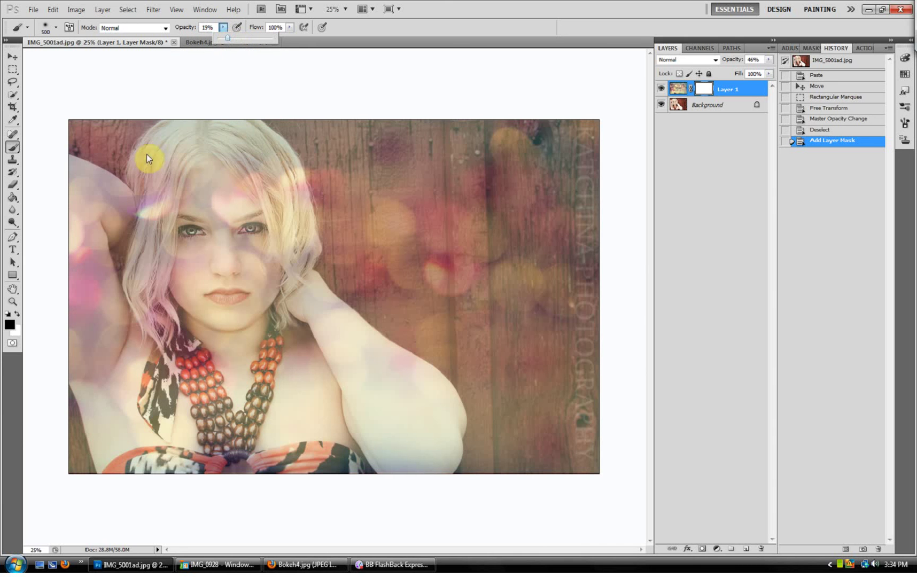
left_click(221, 247)
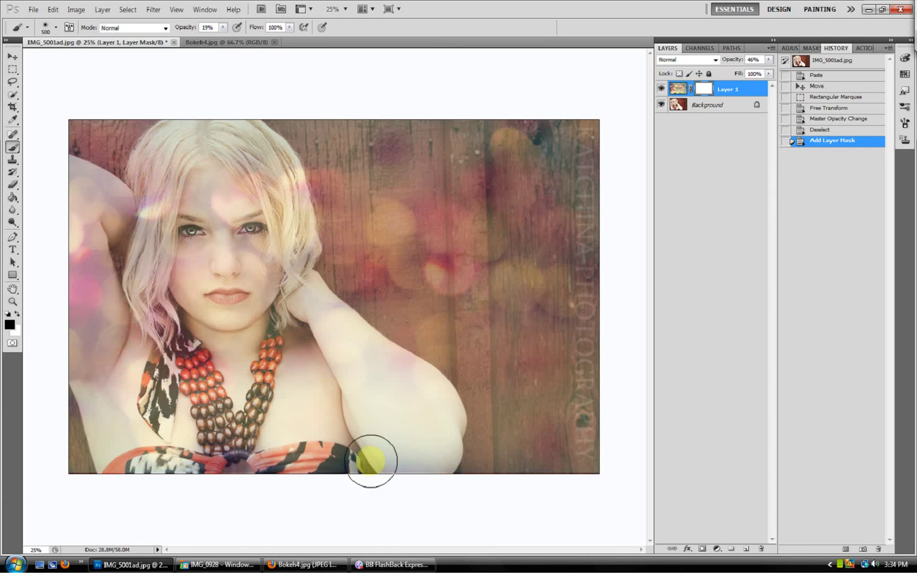
left_click_drag(371, 461, 383, 447)
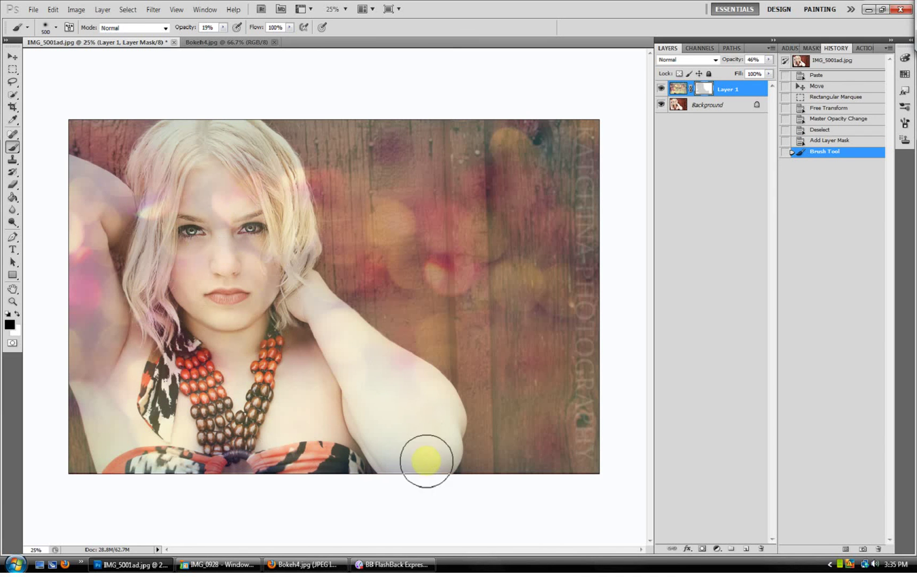
left_click_drag(426, 461, 430, 446)
mouse_move(213, 365)
left_mouse_down()
mouse_move(210, 423)
mouse_move(199, 311)
mouse_move(205, 260)
mouse_move(185, 260)
mouse_move(212, 175)
mouse_move(201, 209)
mouse_move(215, 327)
mouse_move(629, 249)
left_mouse_up()
Raise Layer 1's opacity to 83% and paint more black on its mask over the woman's hair, chest and arm
left_click(768, 59)
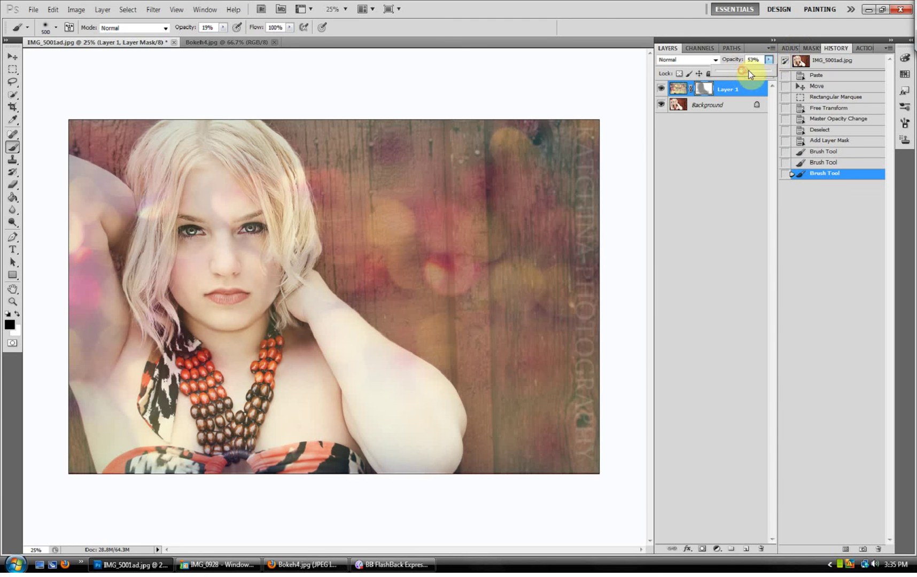
mouse_move(748, 70)
left_mouse_down()
mouse_move(783, 82)
mouse_move(762, 72)
left_mouse_up()
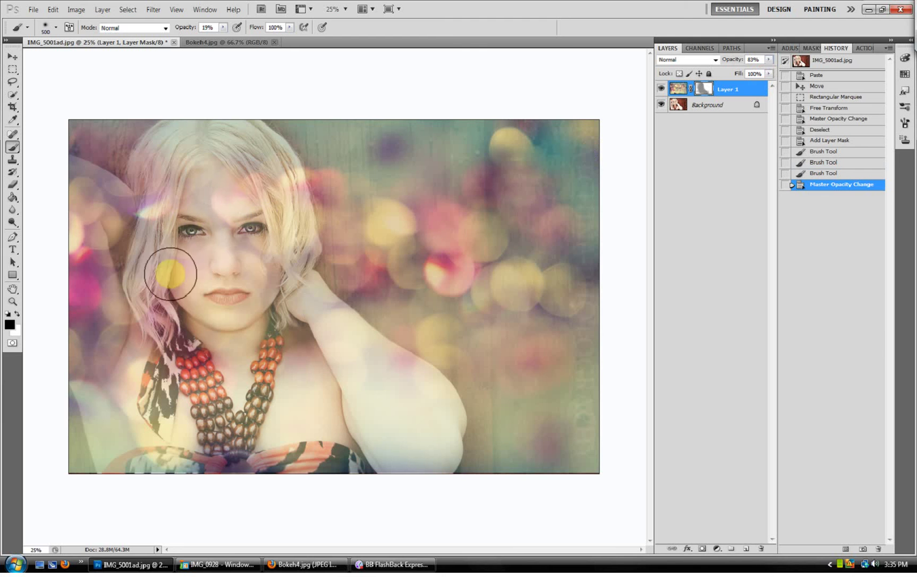
mouse_move(204, 352)
left_mouse_down()
mouse_move(198, 385)
mouse_move(224, 396)
mouse_move(266, 442)
mouse_move(328, 451)
mouse_move(317, 487)
mouse_move(279, 446)
left_mouse_up()
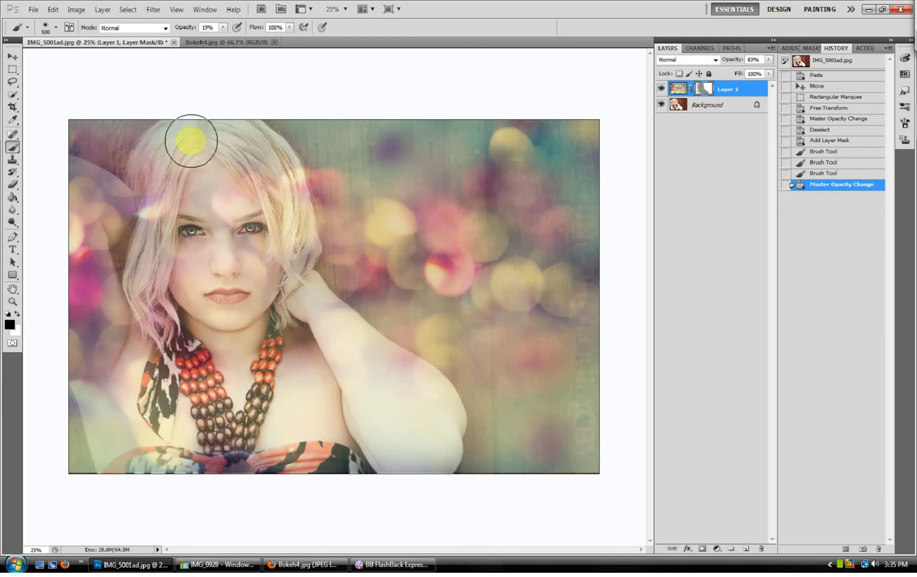
mouse_move(254, 343)
left_mouse_down()
mouse_move(295, 390)
mouse_move(420, 463)
left_mouse_up()
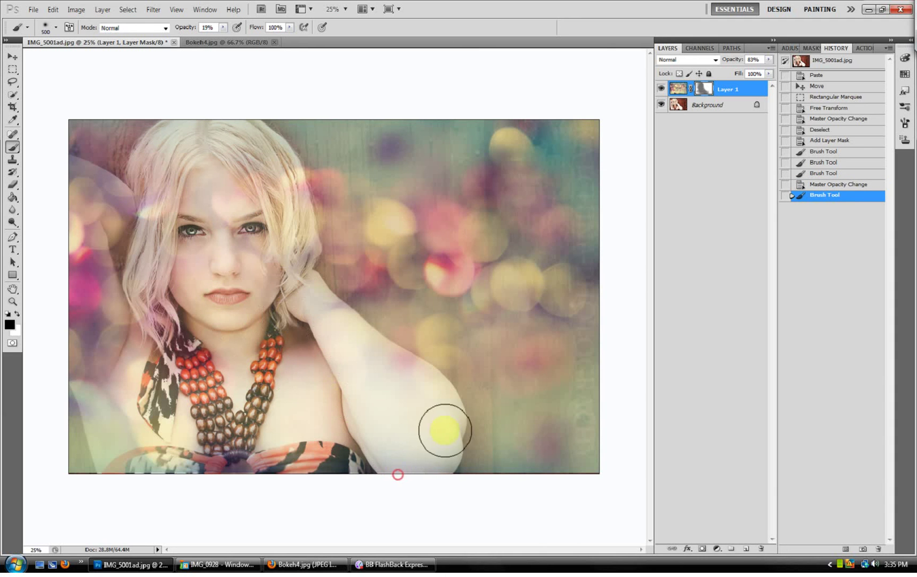
left_click_drag(444, 432, 467, 361)
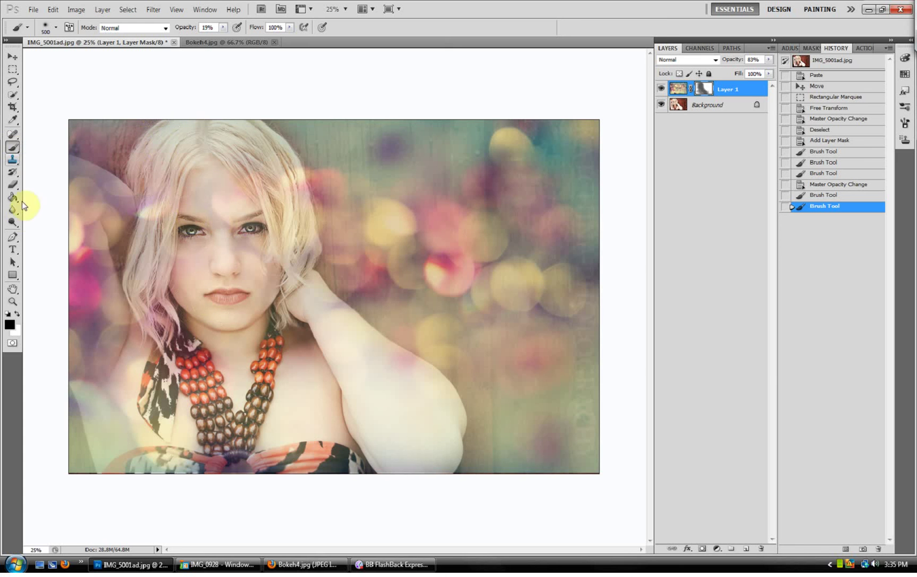
Switch the foreground colour to white and paint on the mask over the background beside the woman's hair and raised arm
left_click(17, 314)
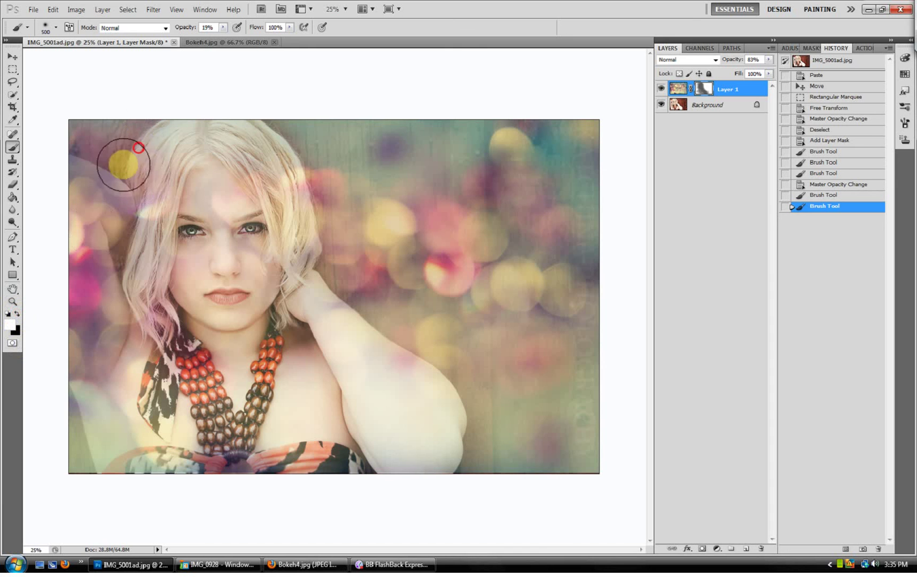
left_click(128, 158)
left_click(127, 165)
left_click(119, 179)
left_click(109, 192)
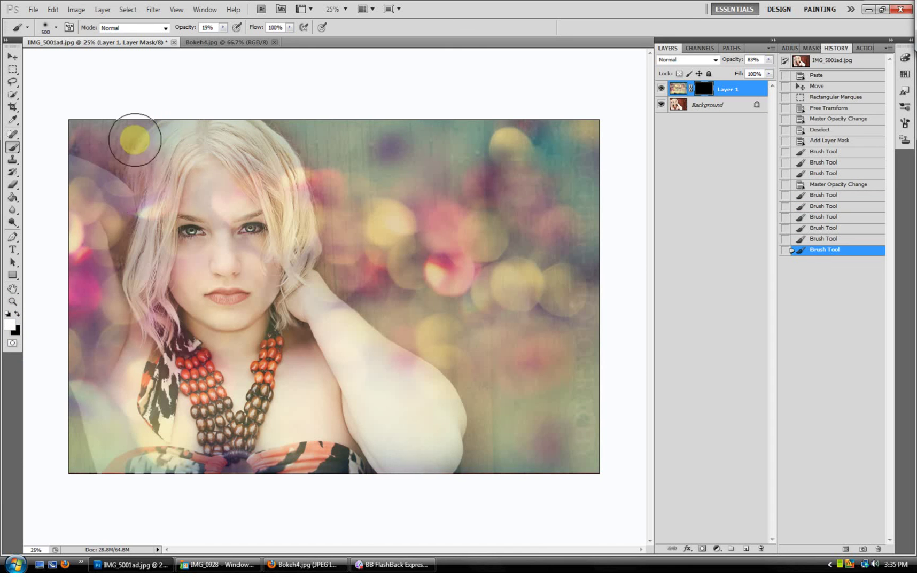
Flatten the image into a single Background layer
left_click(708, 104)
right_click(709, 105)
left_click(741, 196)
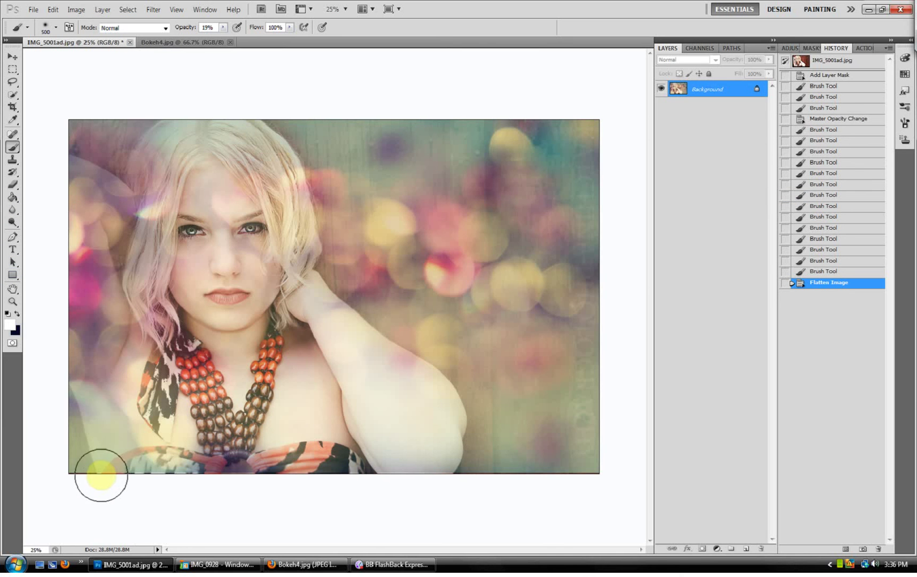
left_click(97, 471)
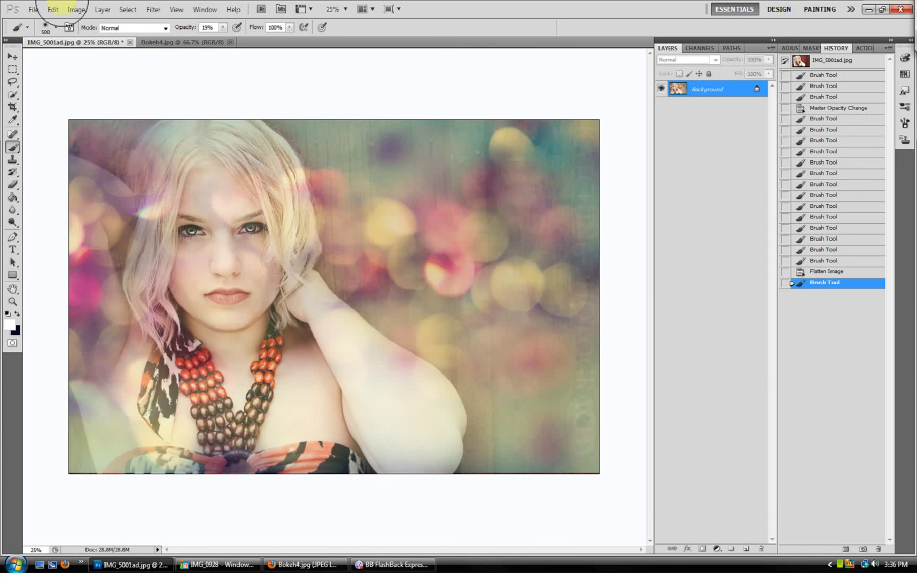
Crop a thin strip off the photo's bottom edge, keeping its full width
left_click(13, 107)
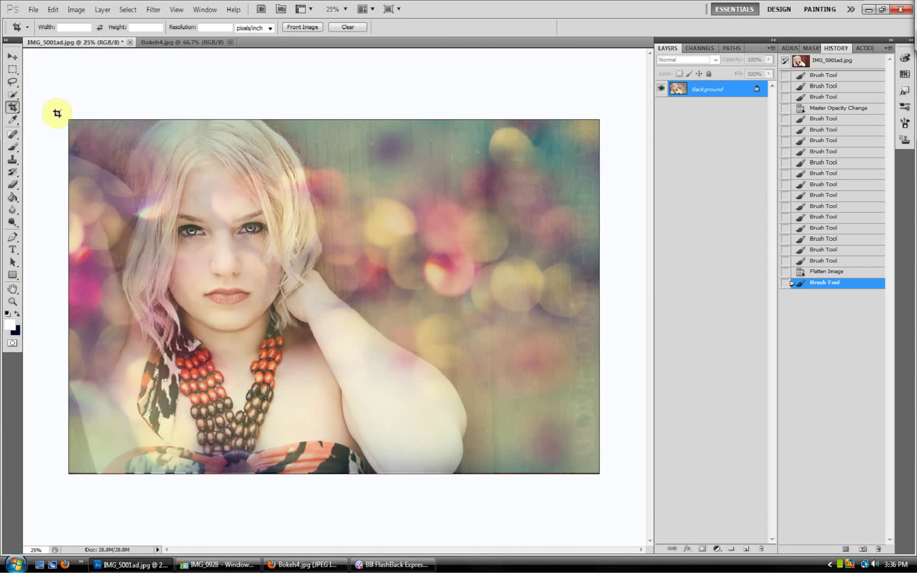
left_click_drag(57, 113, 707, 465)
right_click(432, 369)
left_click(468, 376)
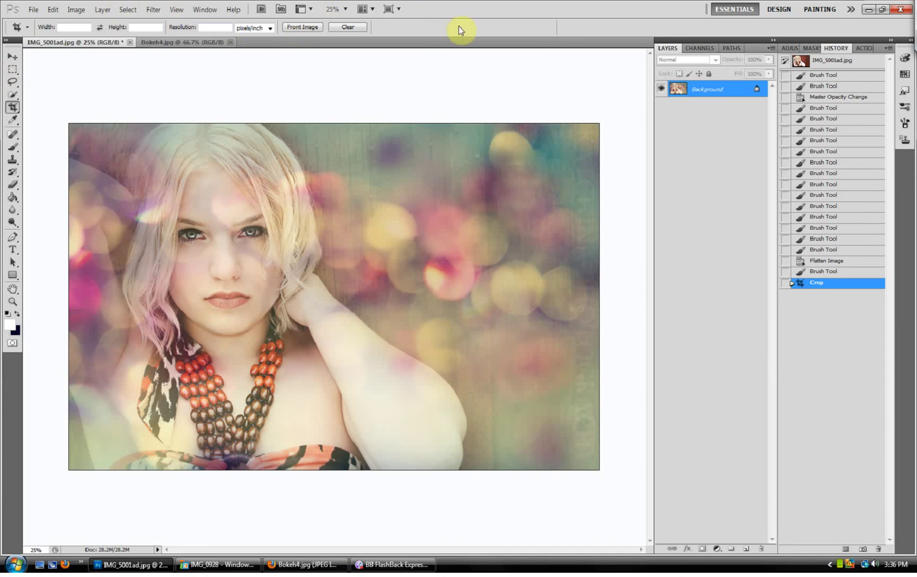
Resize the image to 50 percent of its width and height with proportions constrained
left_click(79, 15)
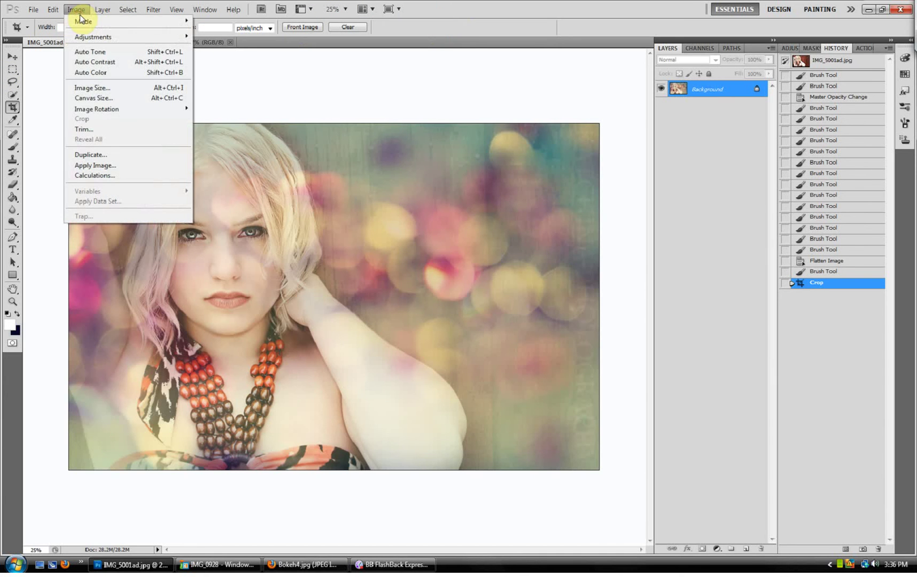
left_click(87, 89)
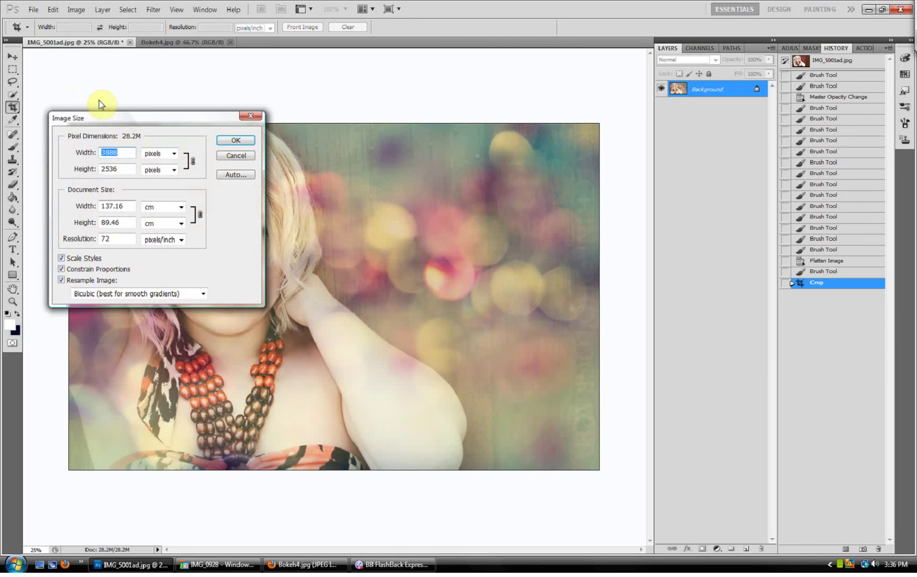
left_click(158, 152)
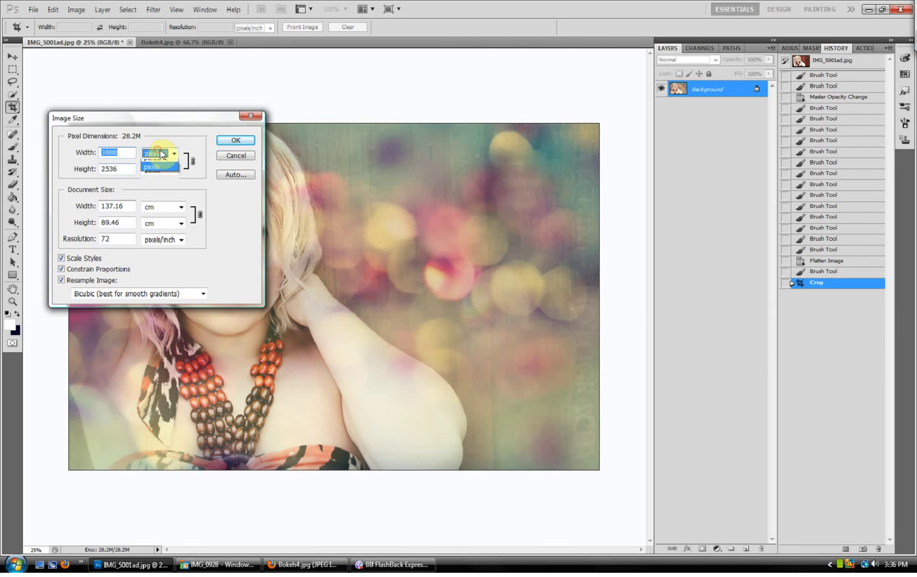
left_click(155, 163)
left_click_drag(128, 154, 72, 154)
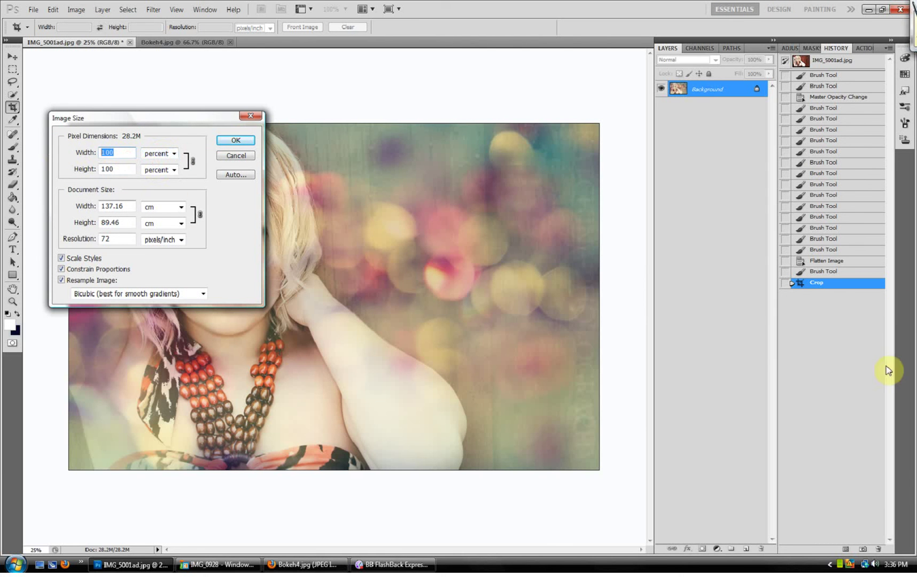
type("50")
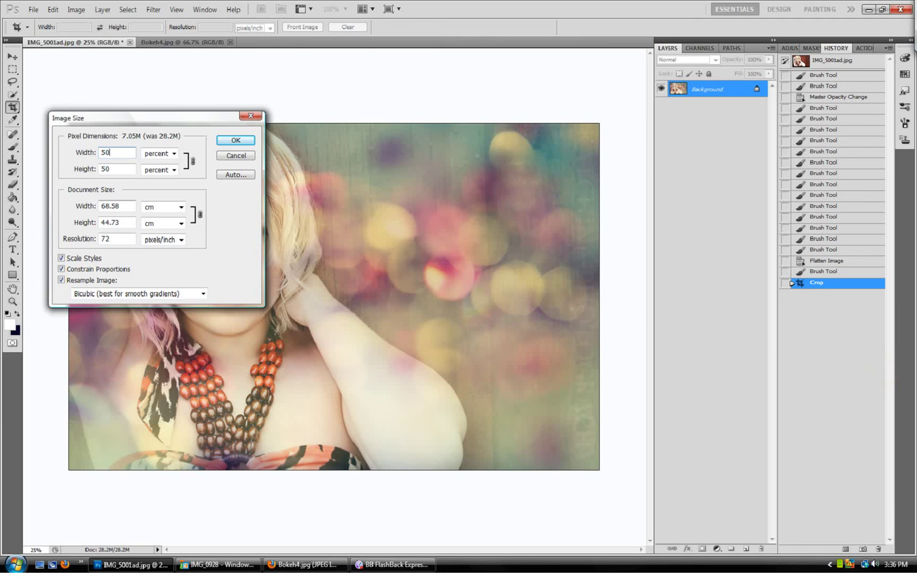
key("Return")
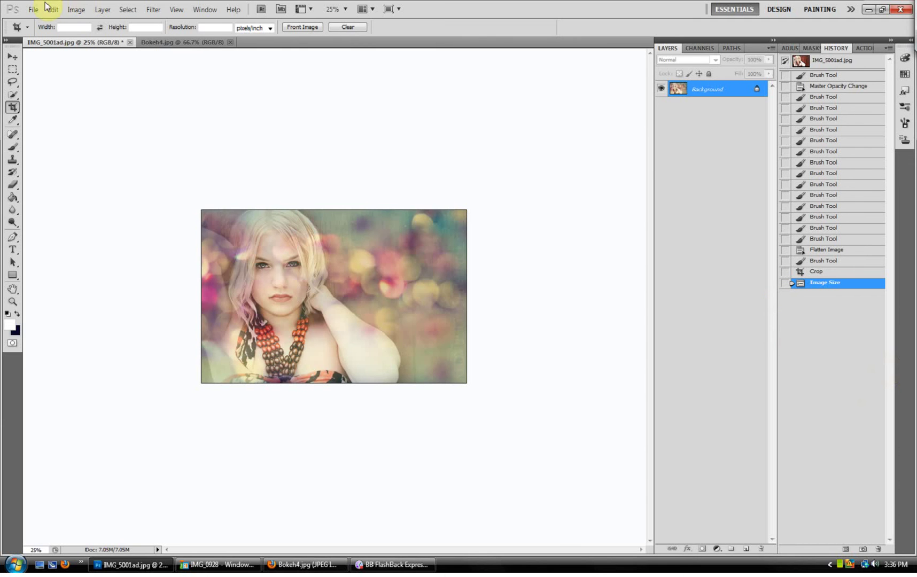
Check the resized image's pixel dimensions in the Image Size settings
left_click(76, 10)
left_click(88, 88)
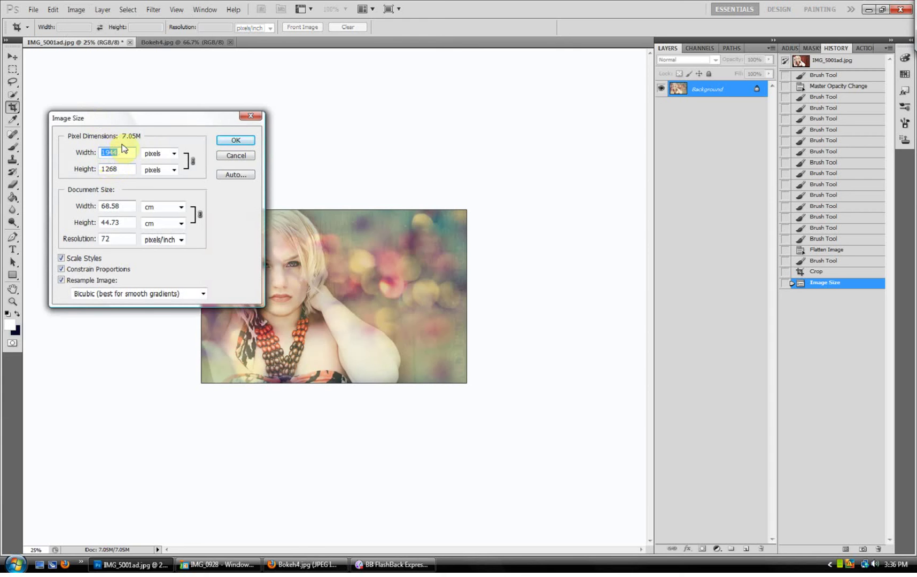
left_click(230, 140)
Save the image as a new JPEG file named IMG_5001ad2, adjusting and confirming the JPEG quality
left_click(35, 10)
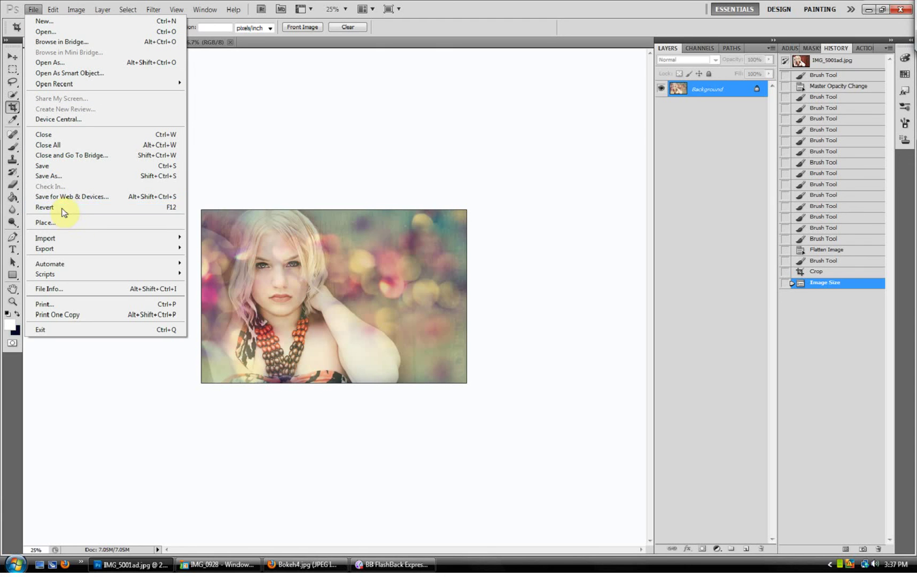
left_click(60, 177)
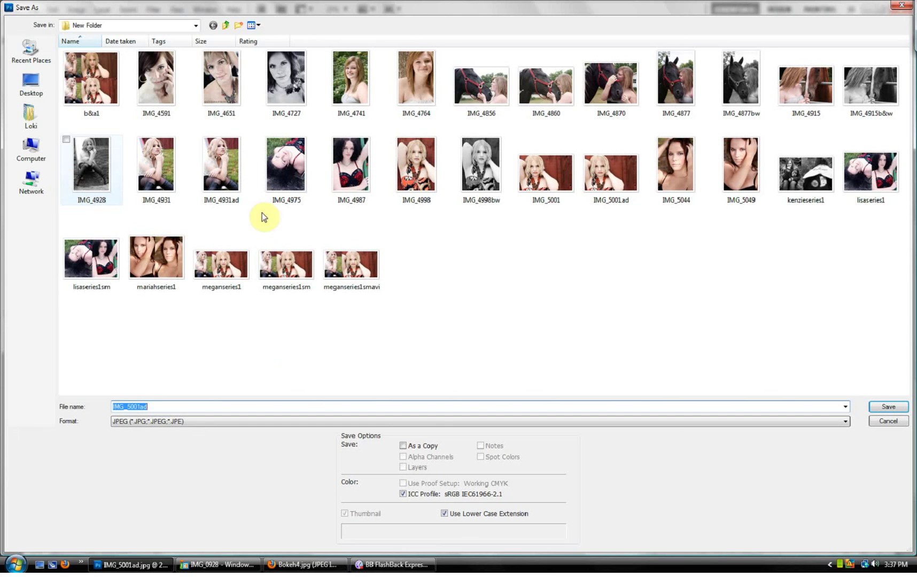
left_click(154, 409)
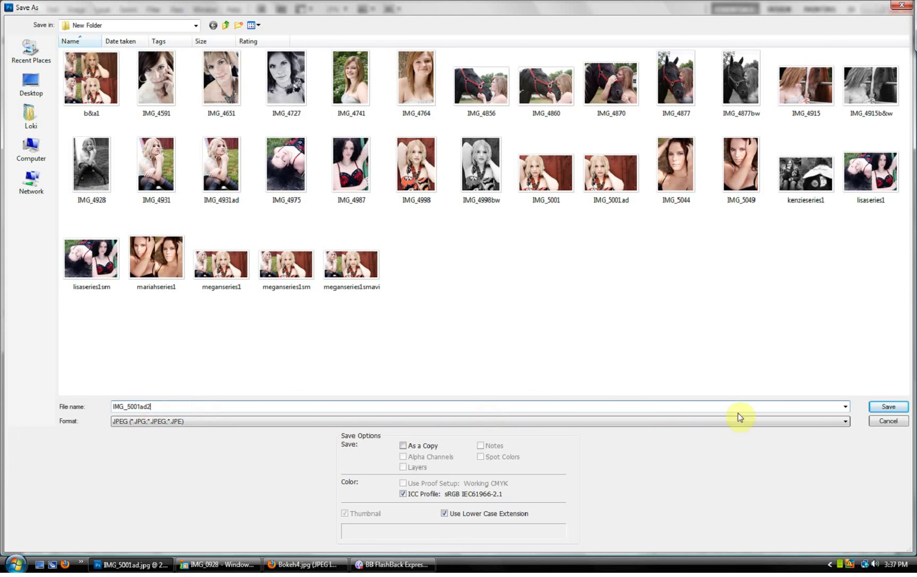
type("2")
left_click(889, 407)
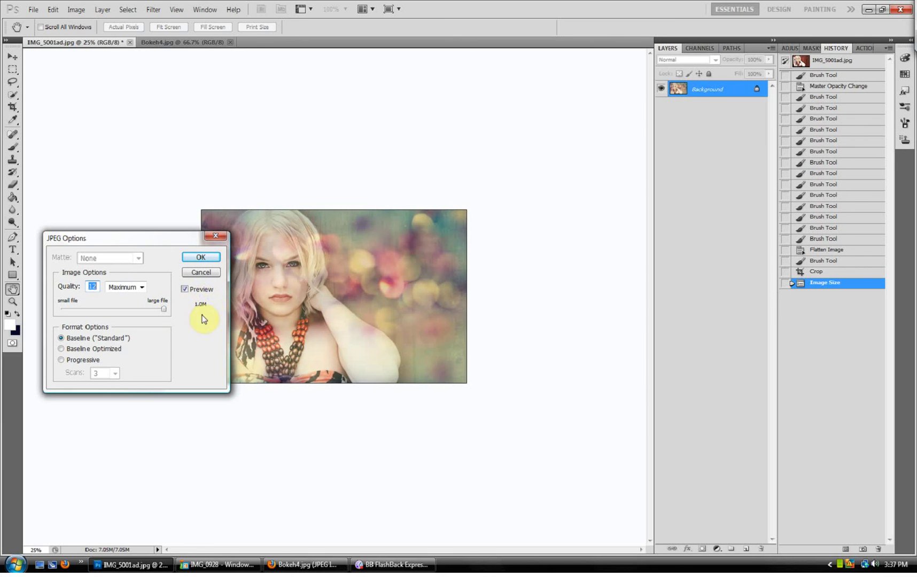
mouse_move(166, 310)
left_mouse_down()
mouse_move(152, 309)
mouse_move(164, 307)
left_mouse_up()
left_click(158, 309)
left_click(208, 261)
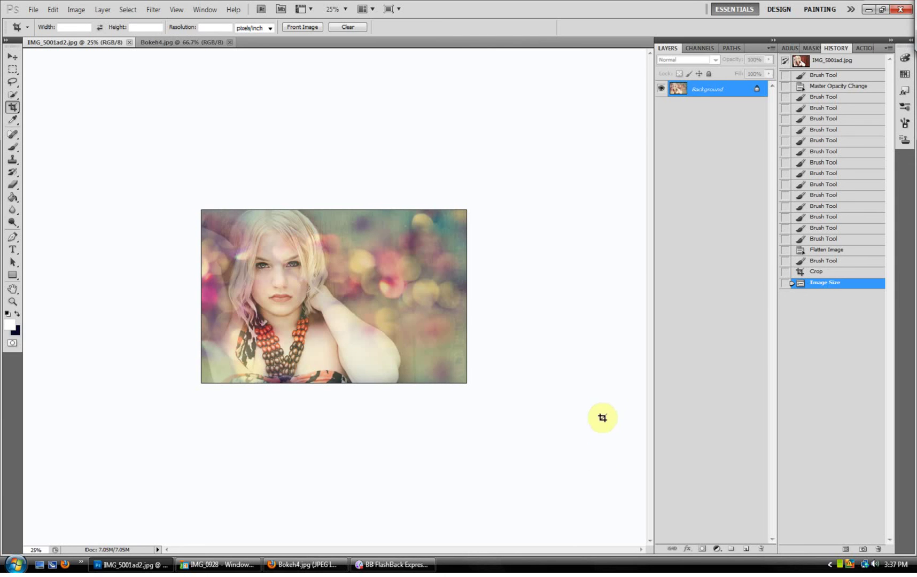
left_click(883, 9)
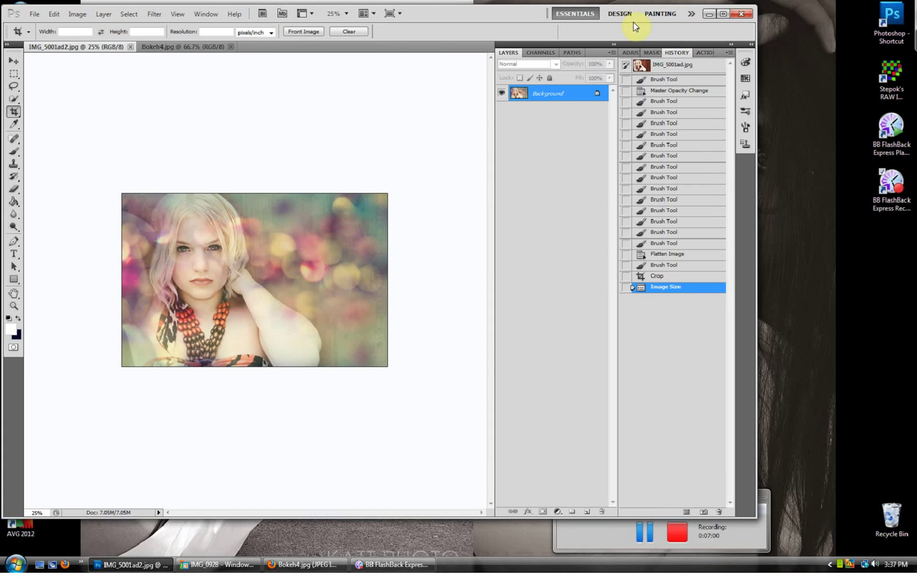
mouse_move(708, 506)
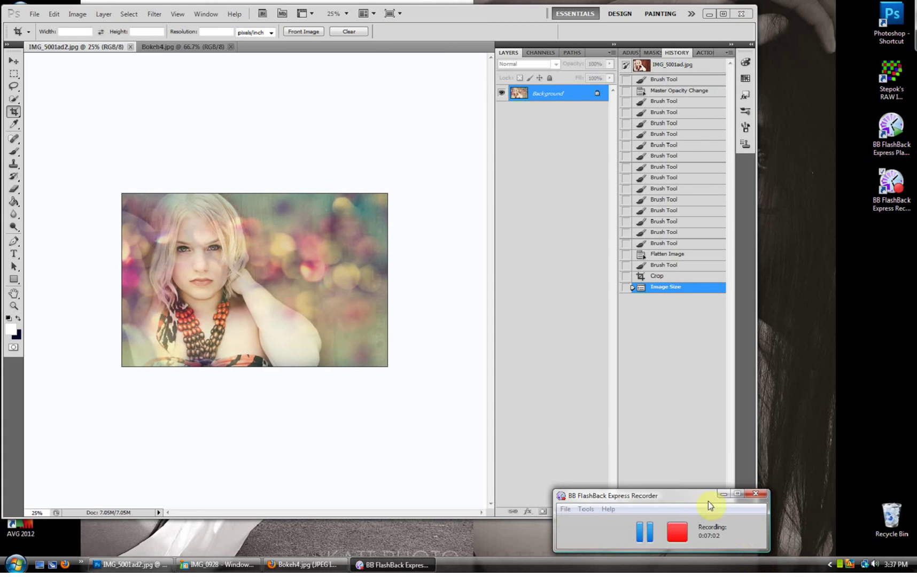
left_click_drag(700, 499, 765, 355)
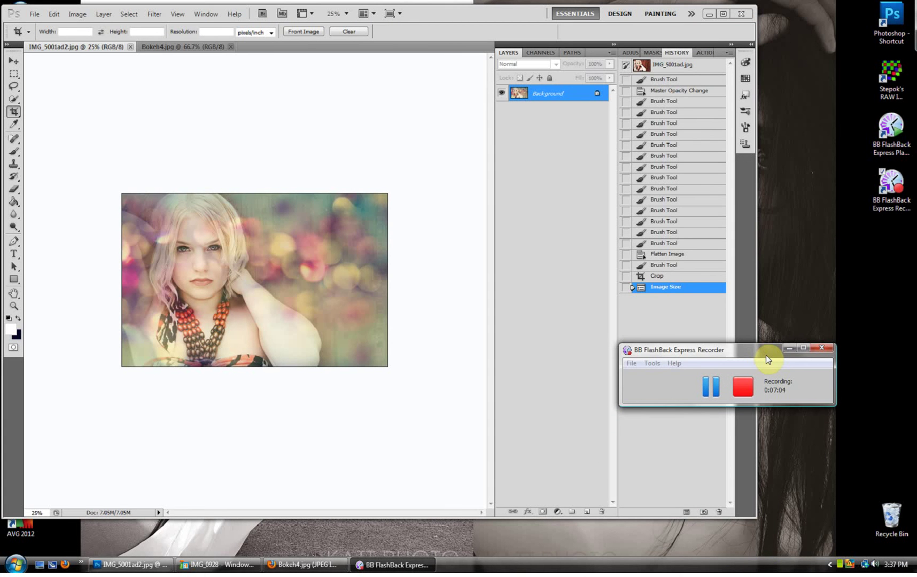